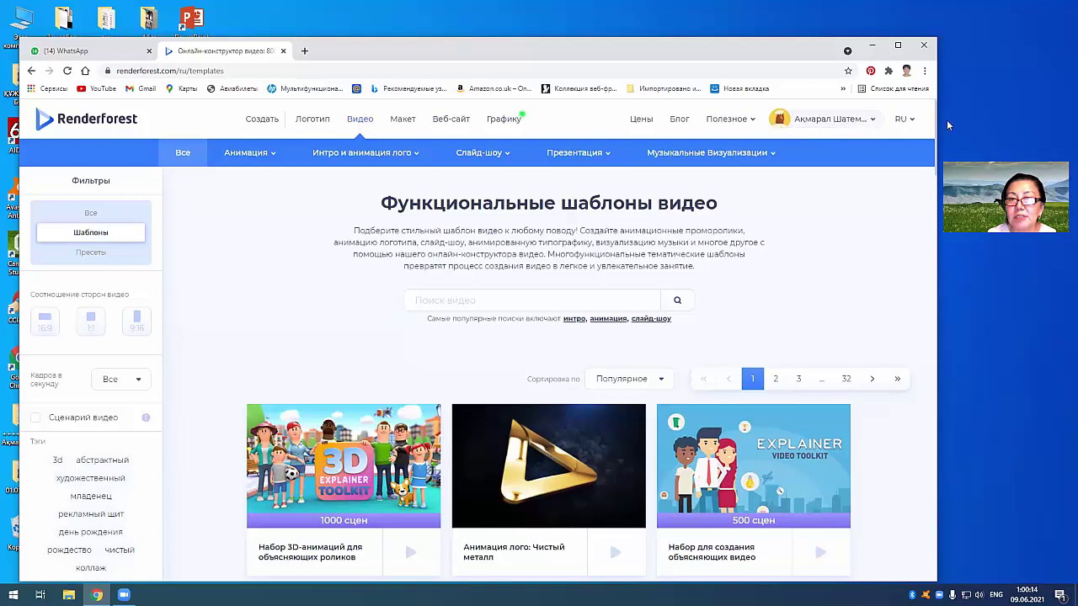
Step: Widen the browser window and dismiss the language list, keeping the site in Russian
left_click_drag(950, 109, 950, 111)
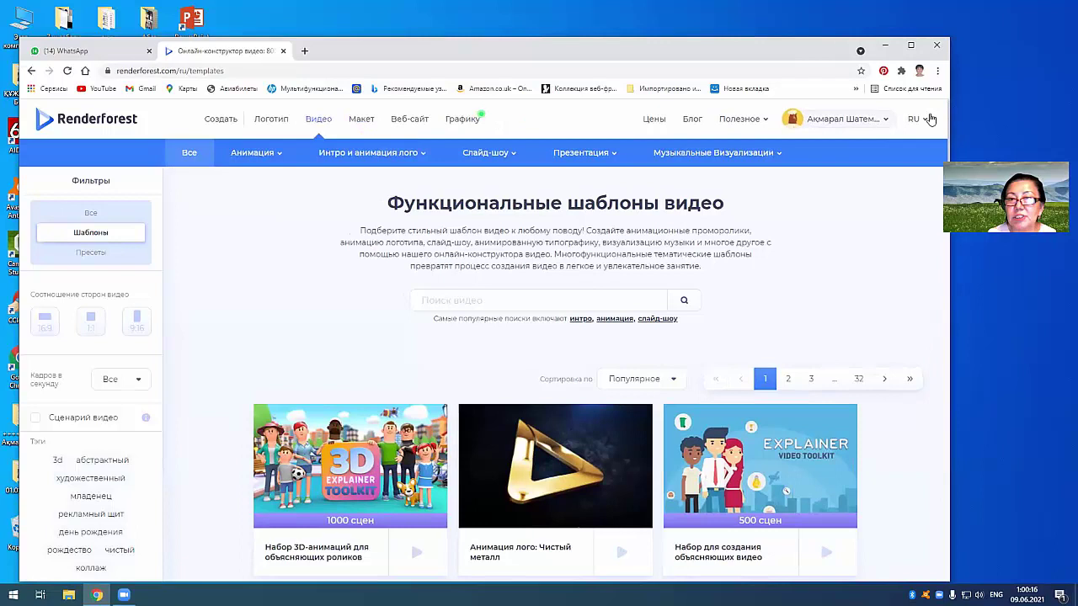
left_click(927, 120)
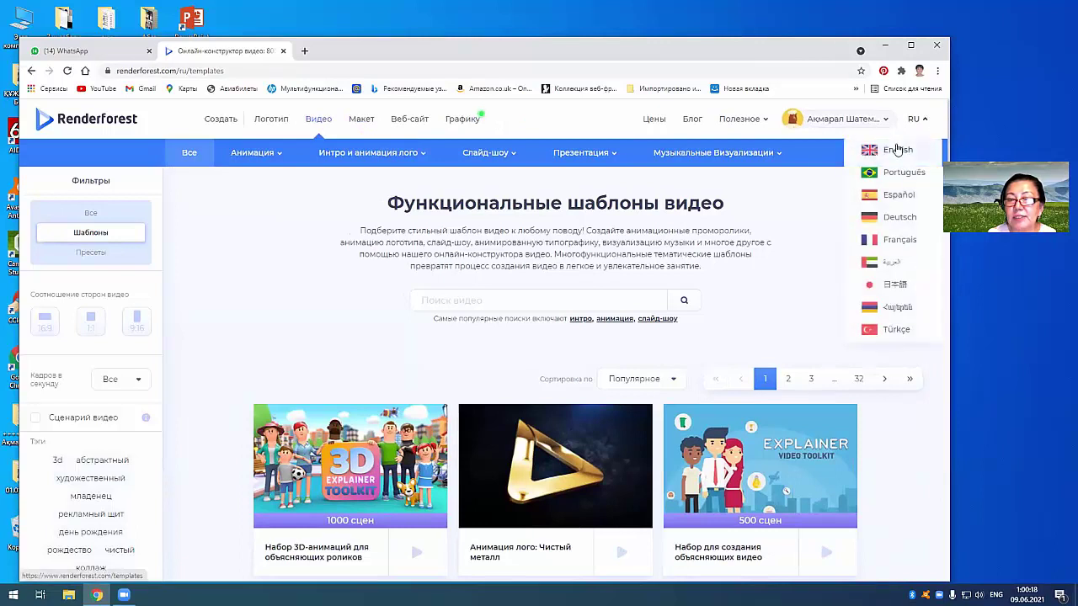
left_click(919, 121)
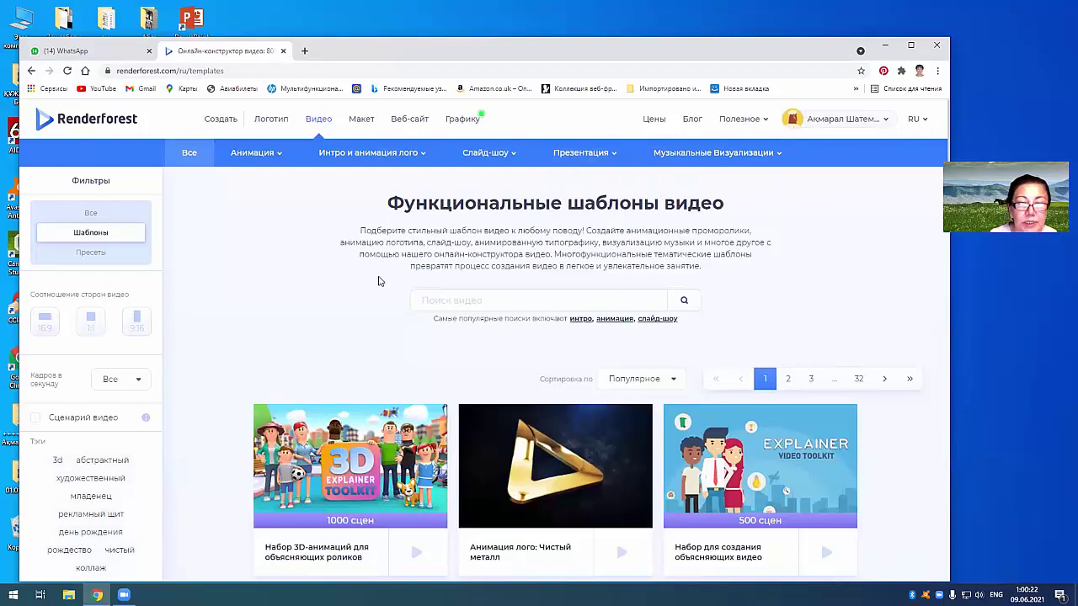
scroll(379, 282, "down", 5)
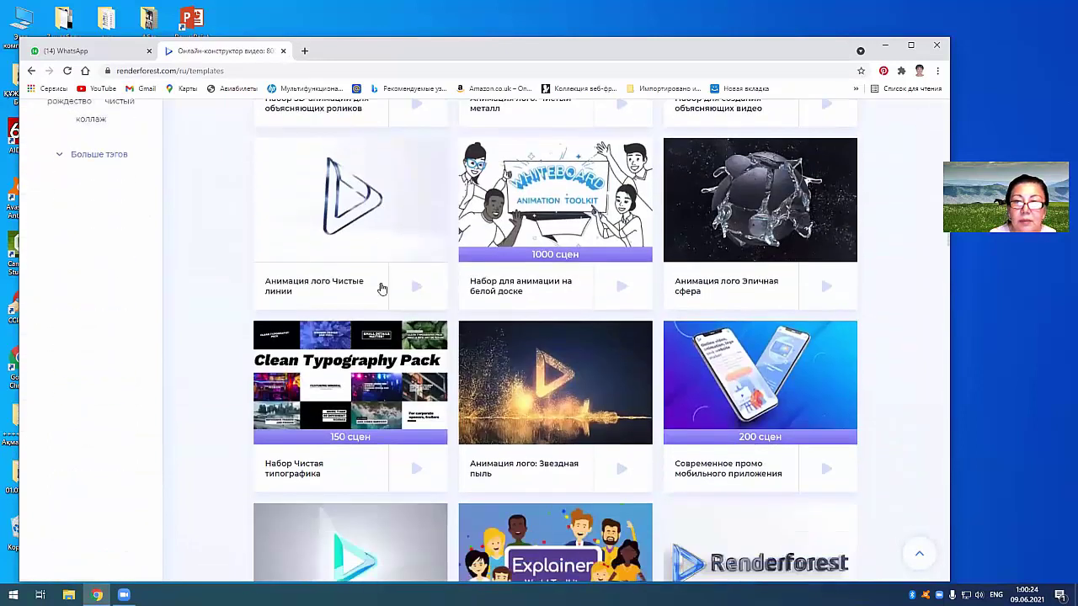
scroll(381, 288, "down", 1)
scroll(393, 294, "down", 5)
scroll(393, 294, "up", 4)
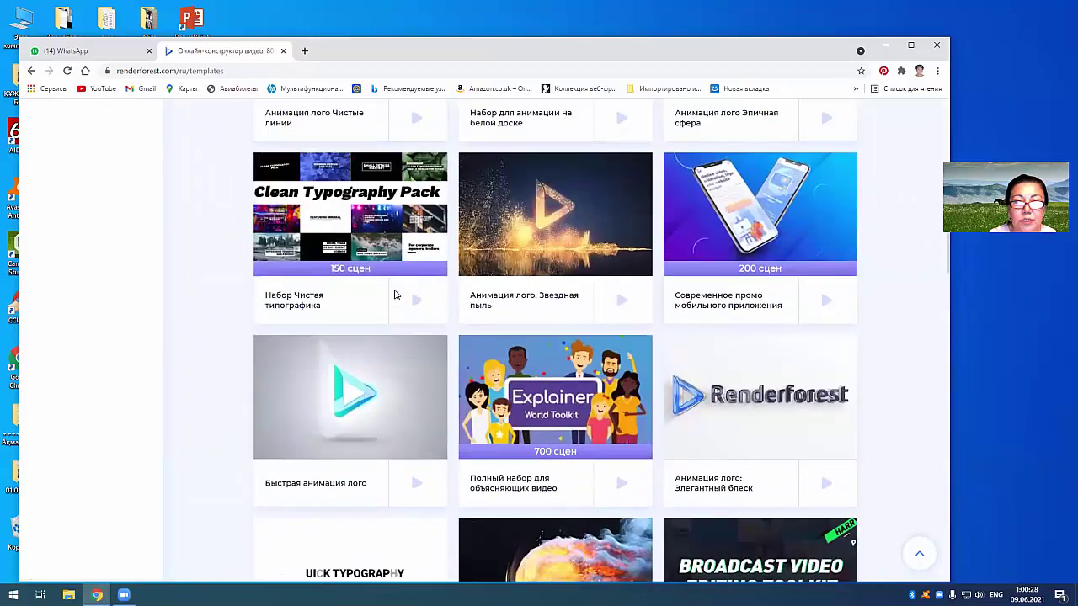
scroll(394, 294, "up", 7)
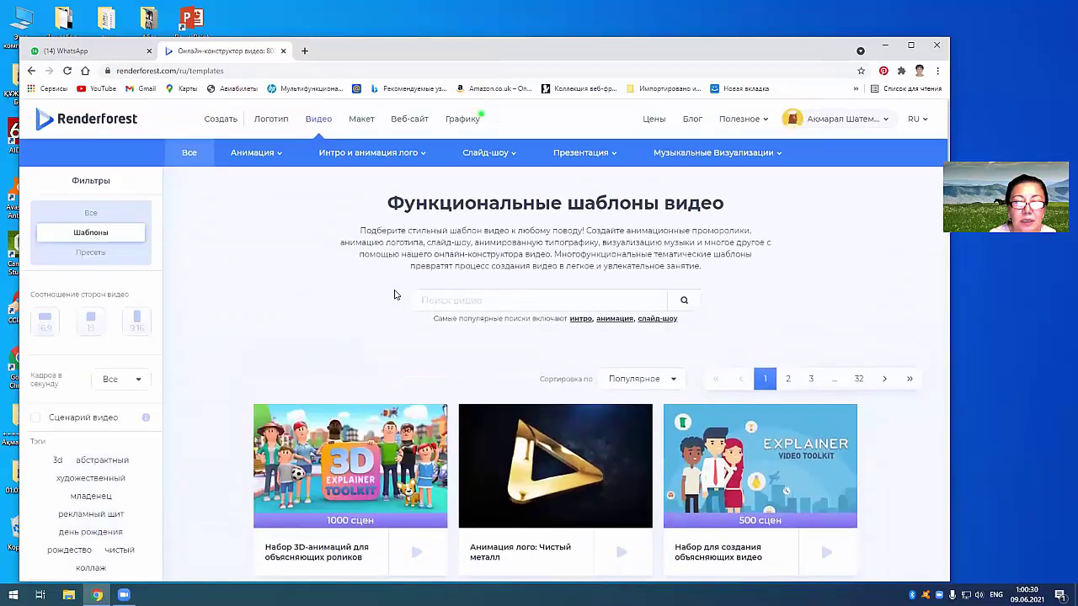
scroll(395, 296, "down", 3)
scroll(395, 298, "down", 2)
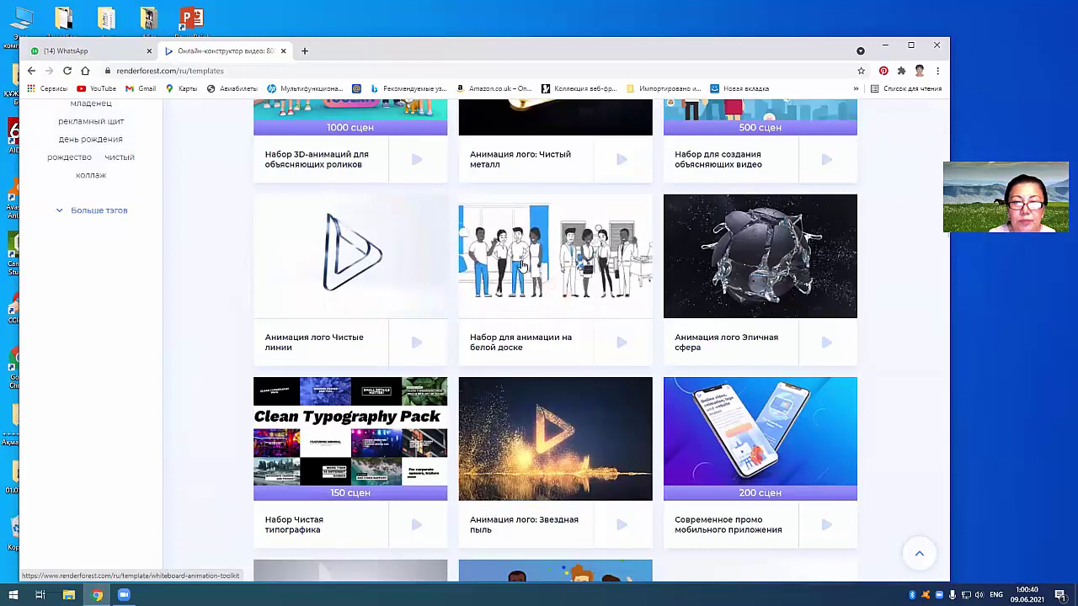
scroll(523, 266, "up", 1)
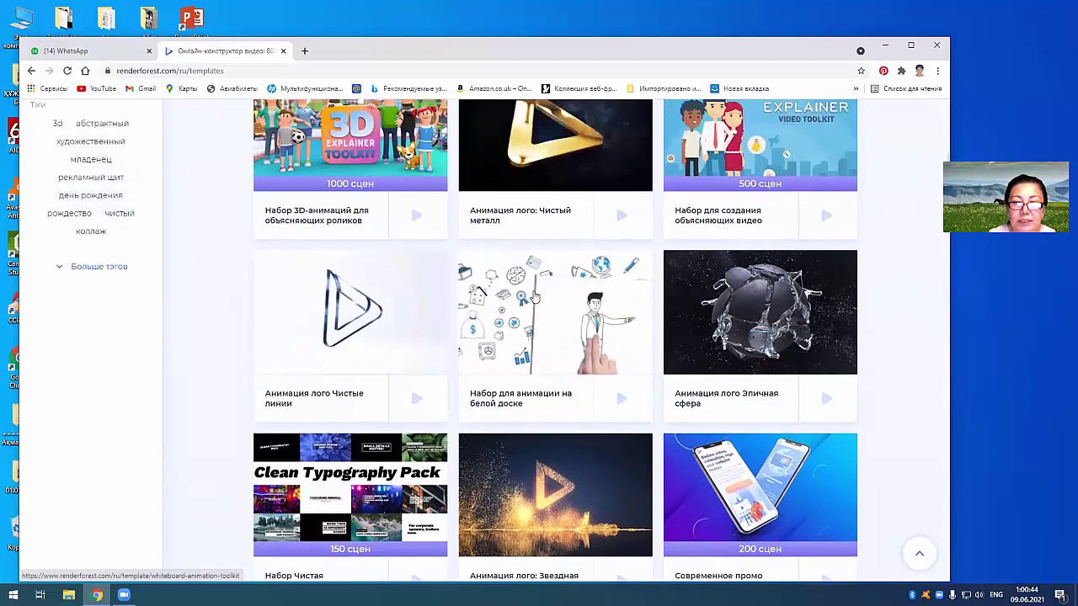
scroll(532, 295, "up", 4)
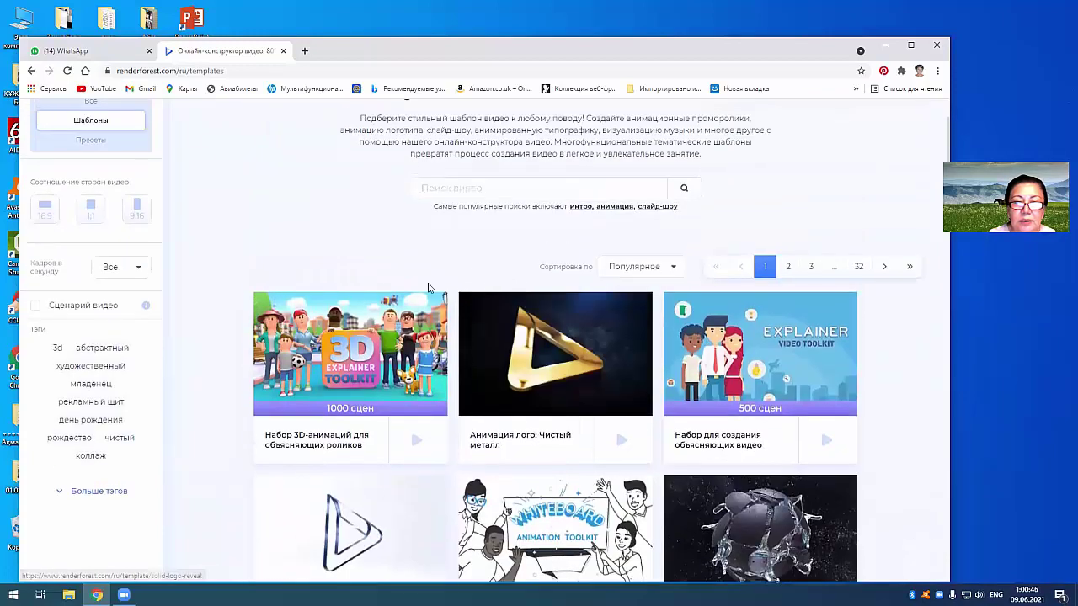
scroll(452, 288, "up", 2)
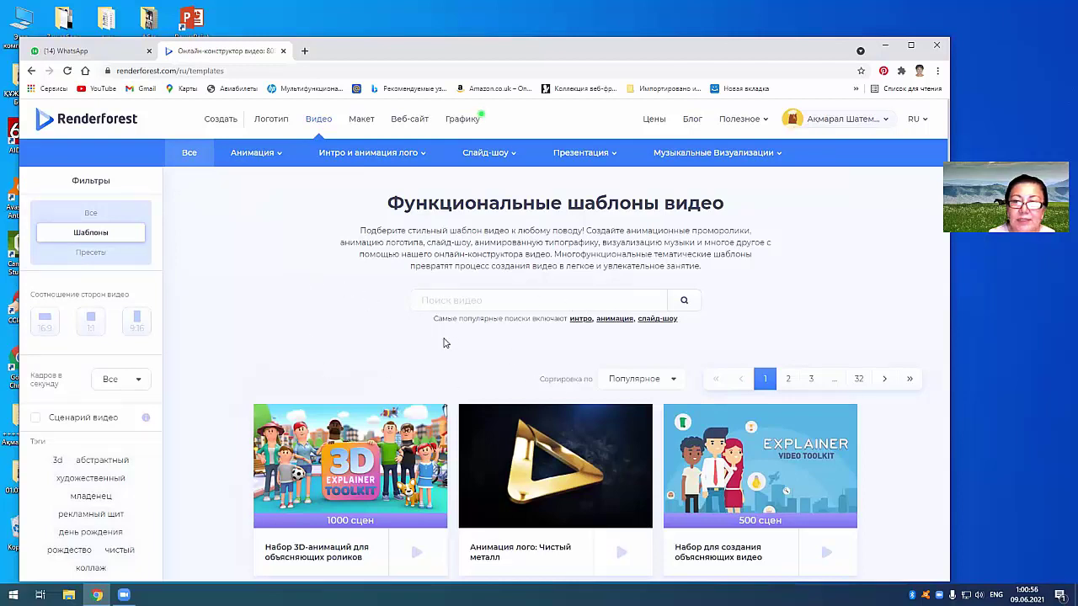
scroll(440, 355, "down", 2)
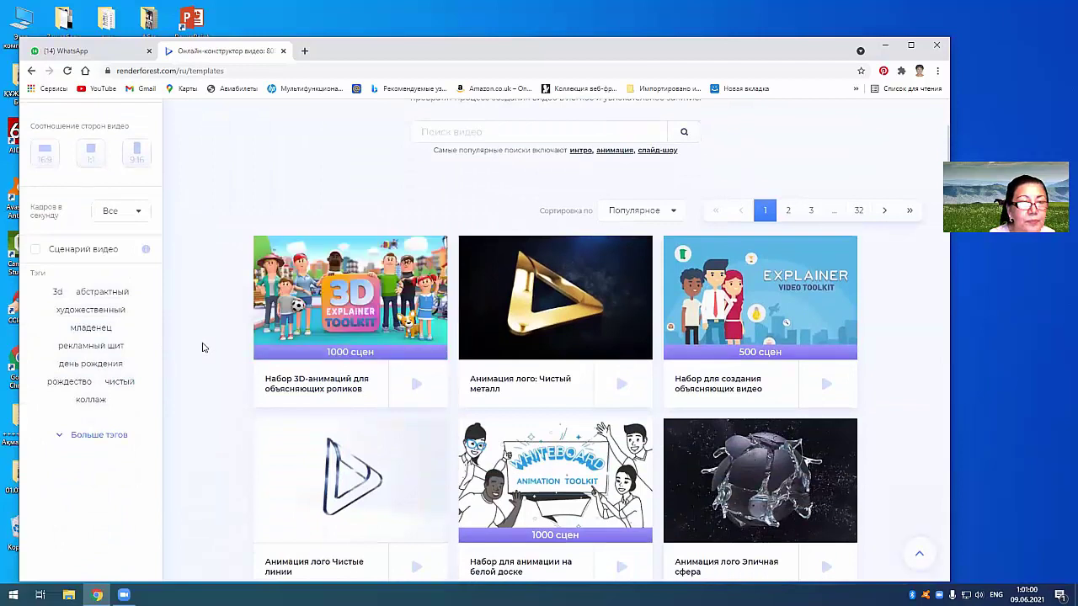
scroll(203, 350, "down", 2)
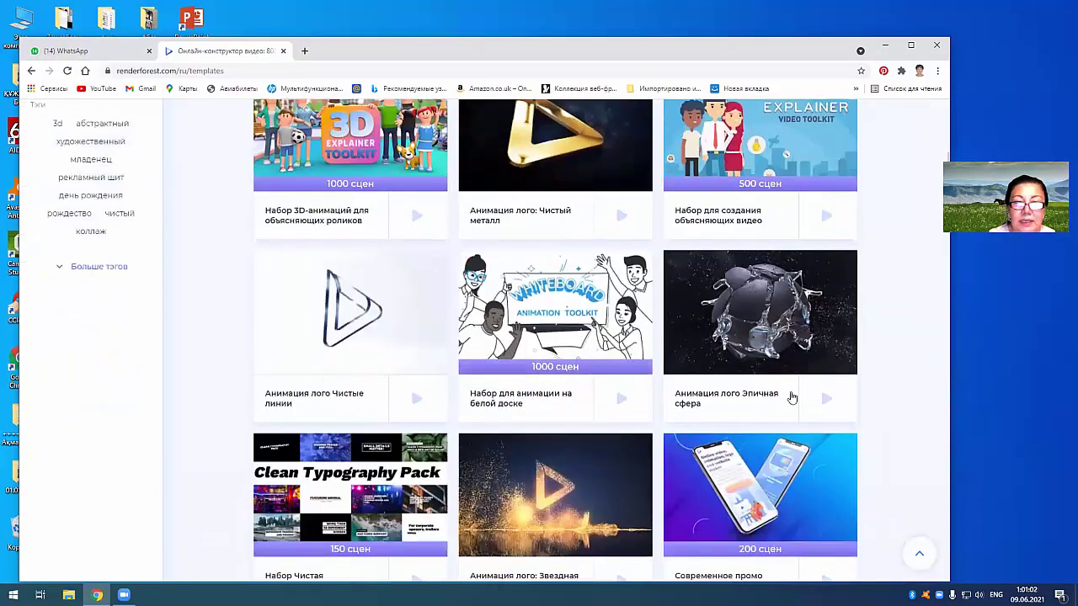
scroll(506, 375, "up", 5)
mouse_move(236, 146)
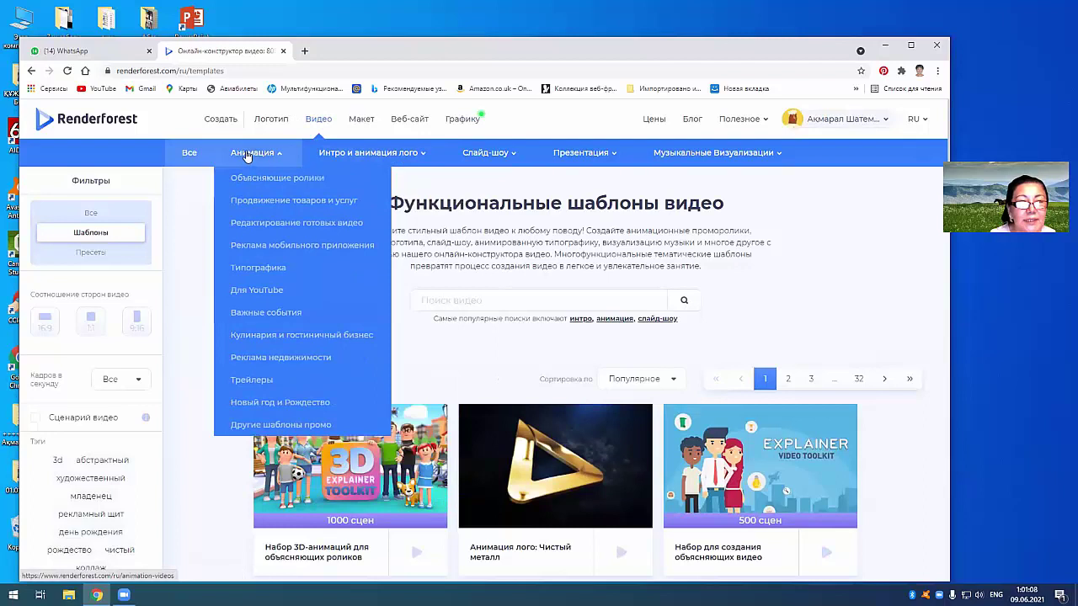
Step: Open the Анимация category and scroll down to its template cards
left_click(246, 155)
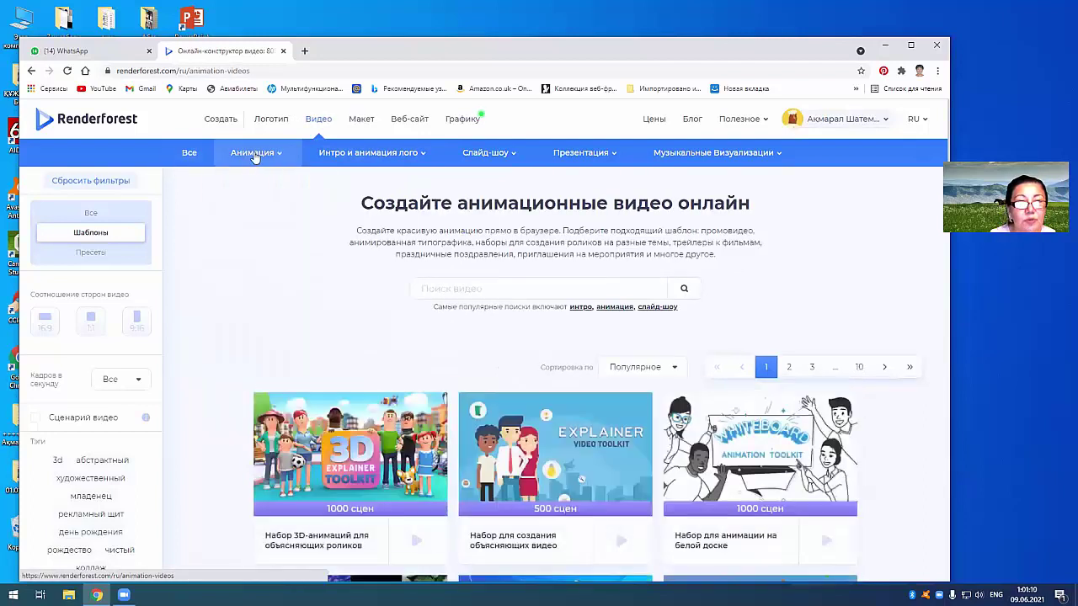
mouse_move(339, 162)
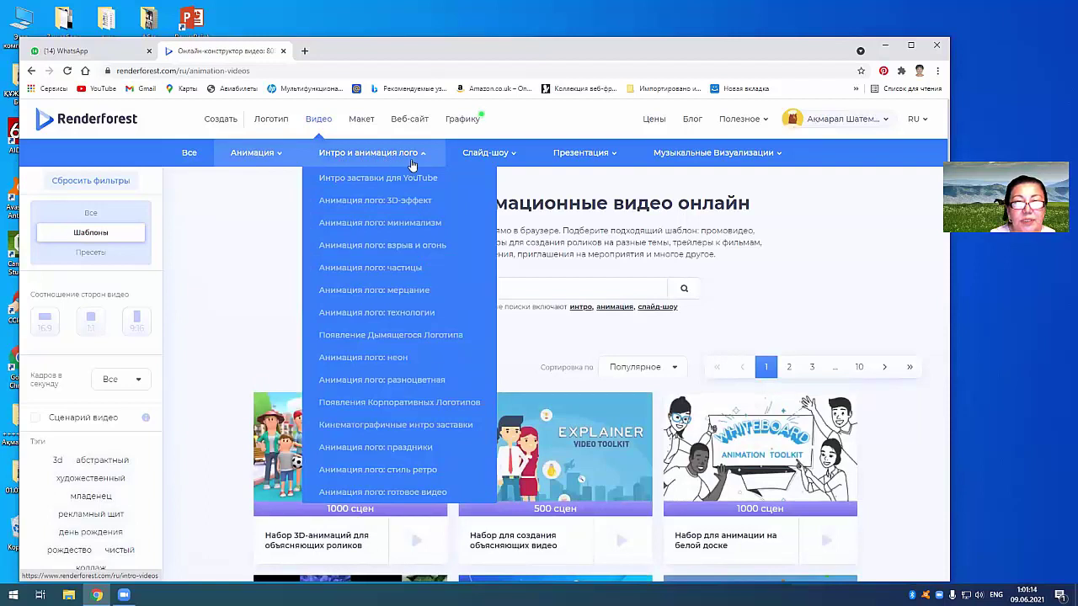
mouse_move(493, 159)
mouse_move(593, 158)
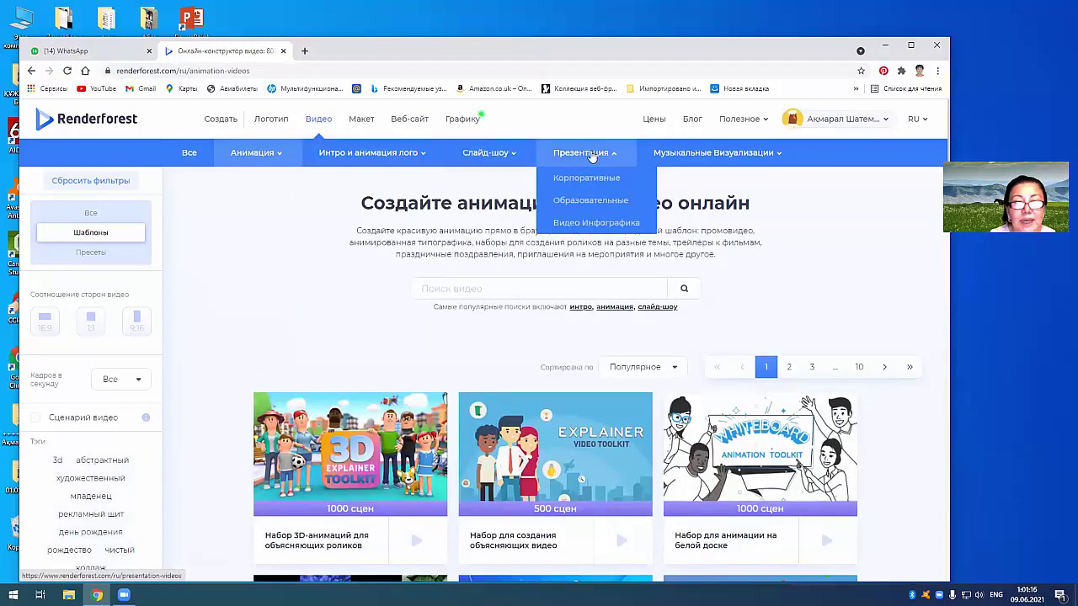
mouse_move(263, 160)
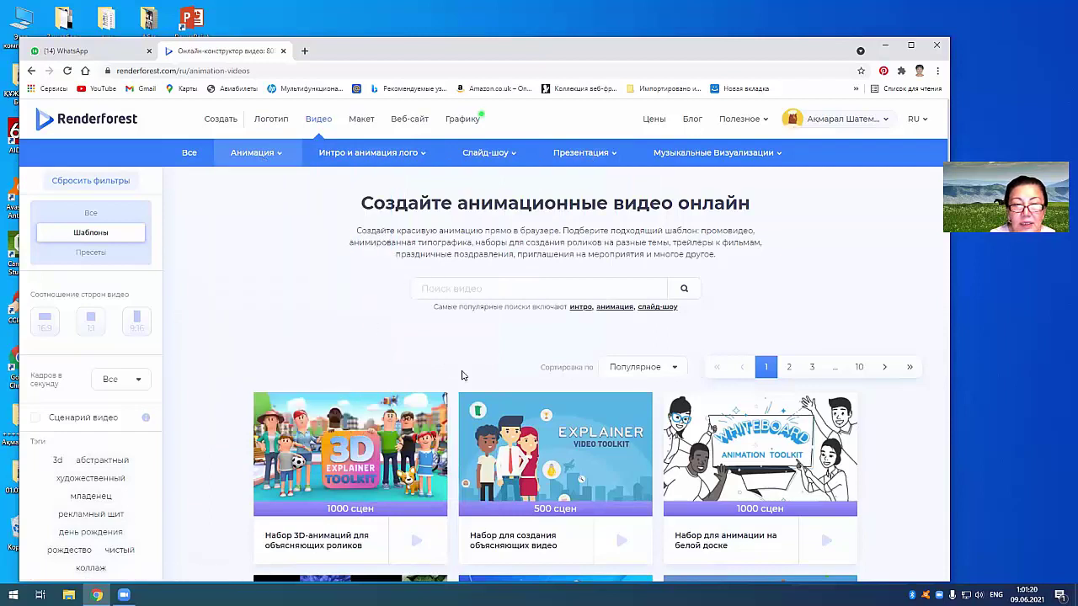
scroll(461, 376, "down", 1)
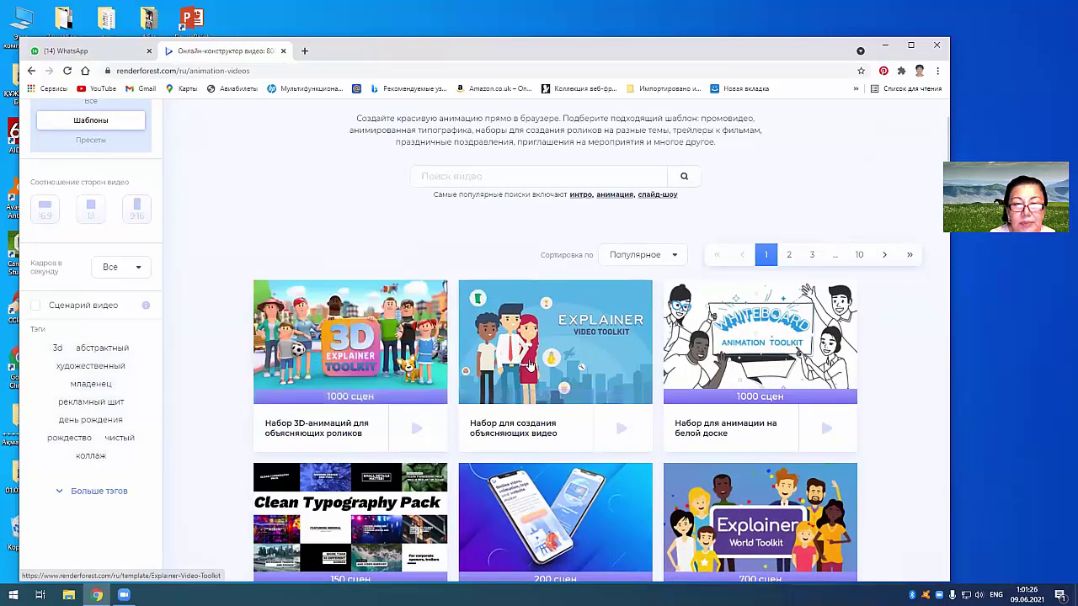
Step: Create a new video from the Whiteboard Animation Toolkit template using the Добавить сцену option
left_click(738, 345)
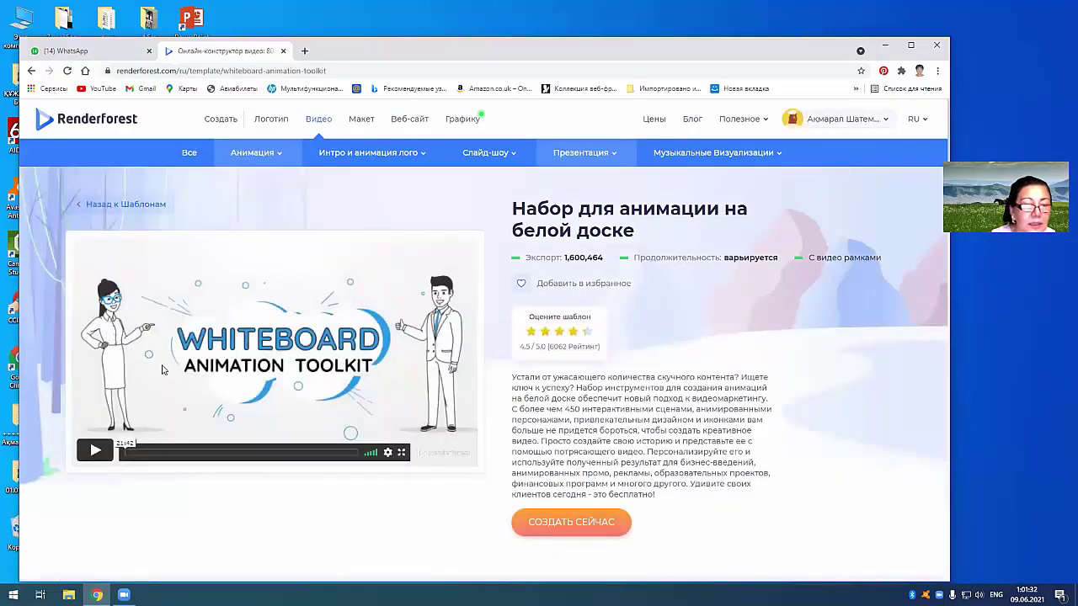
left_click(591, 523)
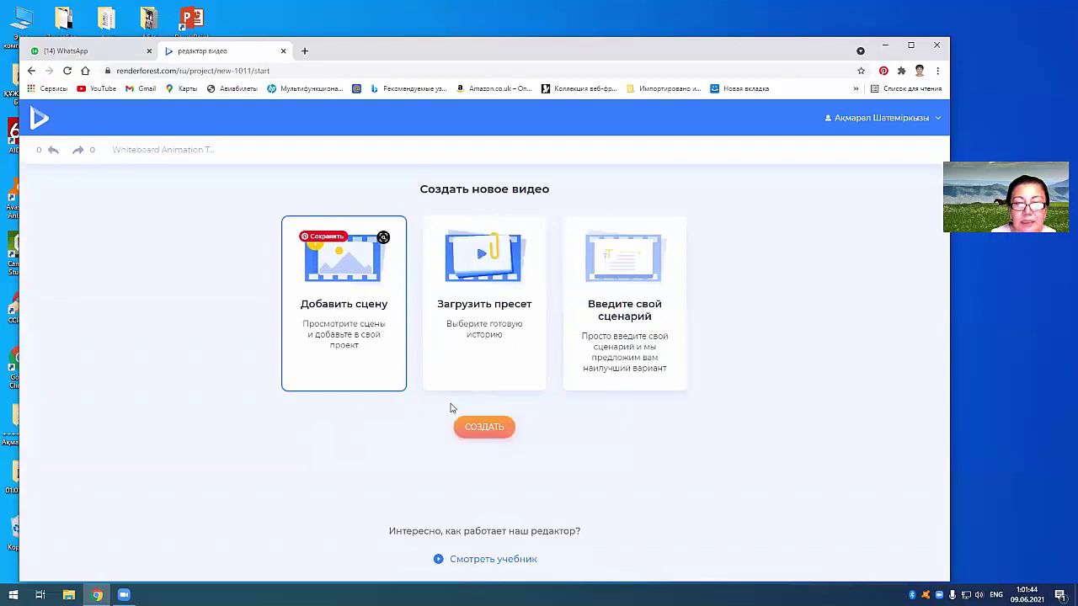
left_click(487, 428)
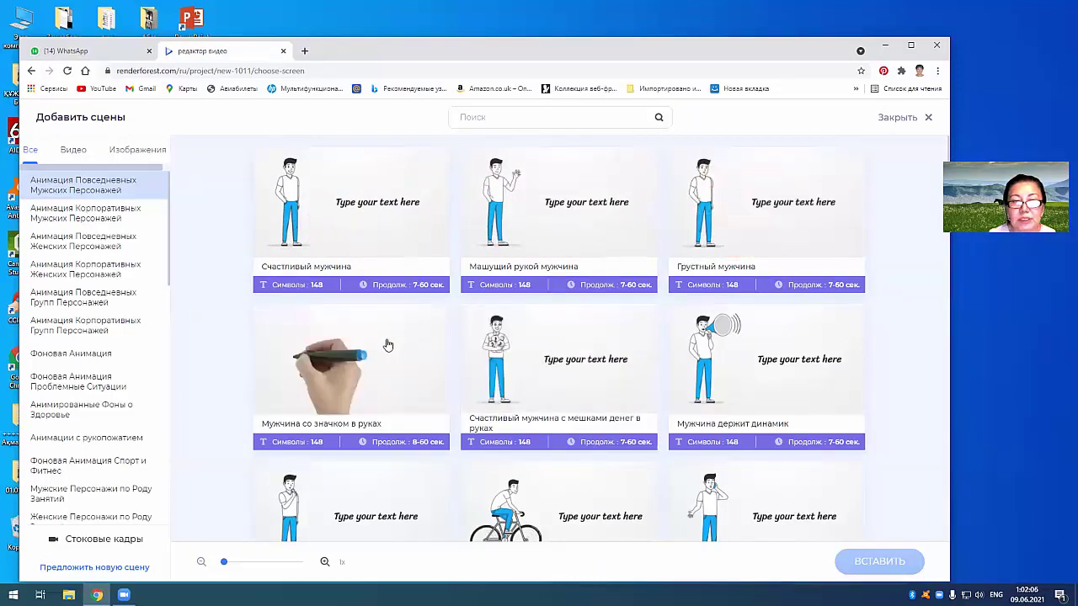
Step: Browse the corporate male character animation scenes in the library
left_click(86, 214)
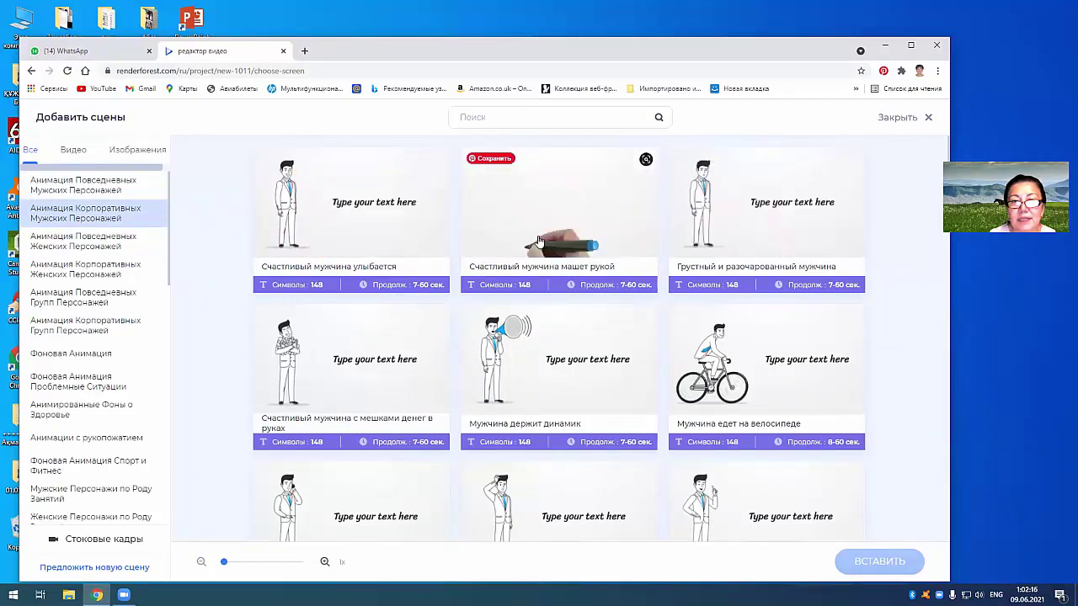
scroll(569, 369, "down", 2)
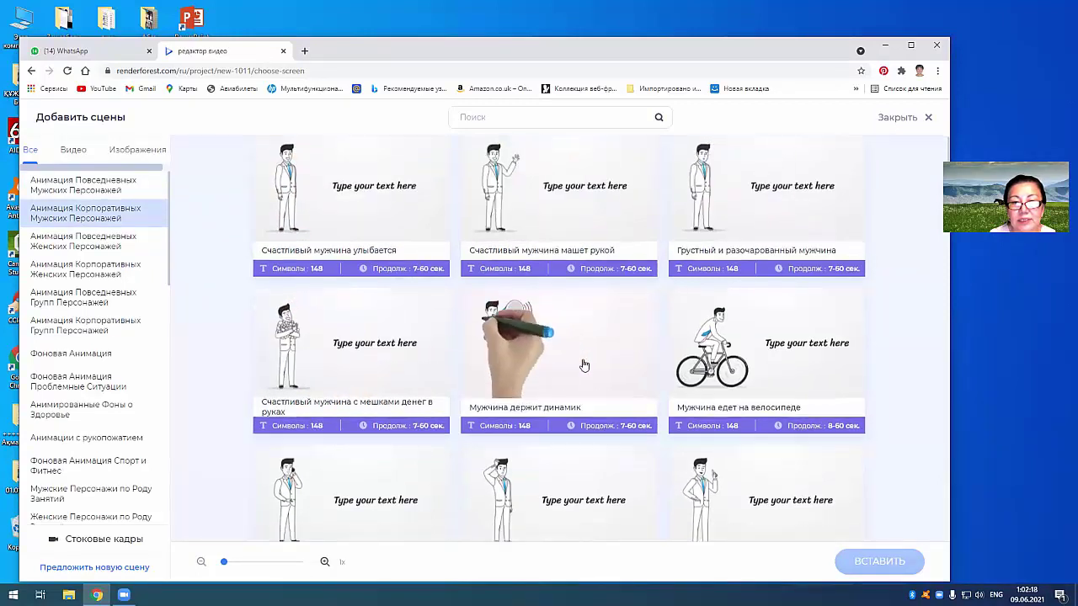
scroll(555, 372, "down", 5)
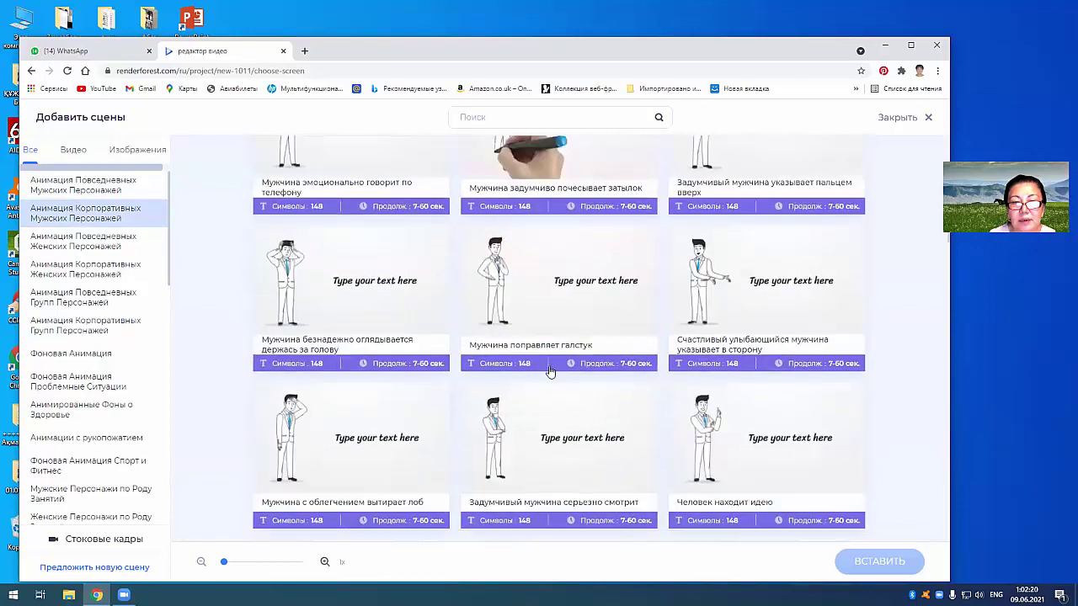
scroll(550, 370, "down", 2)
scroll(505, 358, "up", 5)
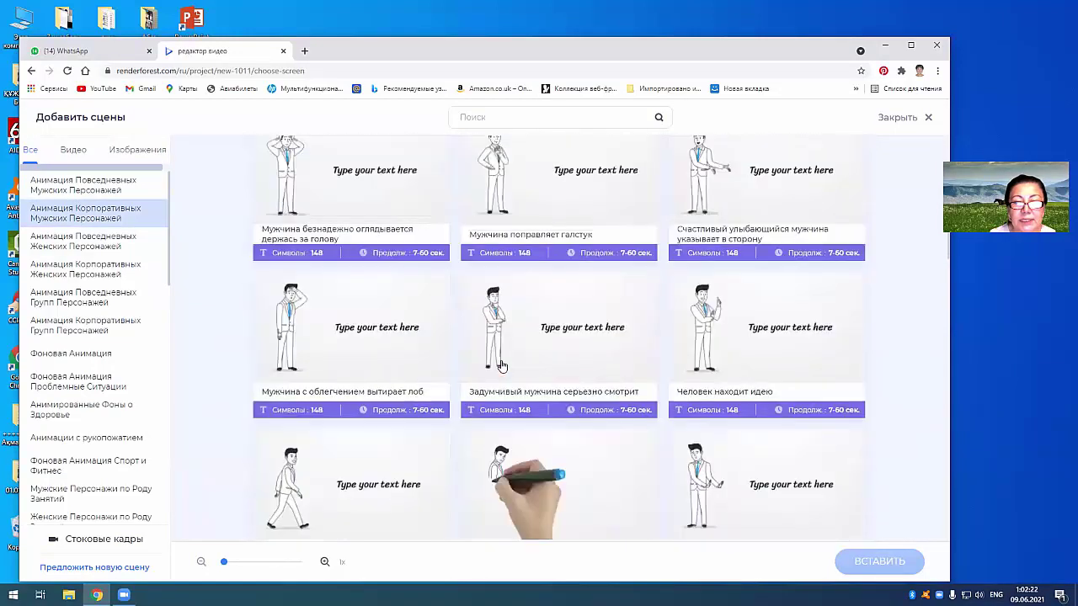
scroll(510, 356, "up", 3)
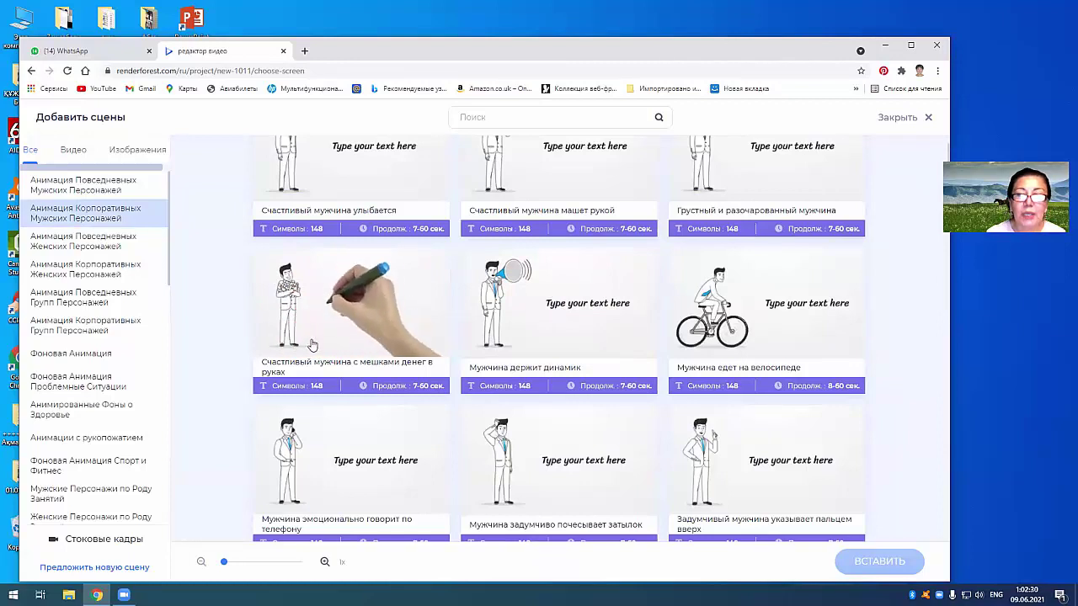
Step: Look through everyday and corporate female scenes, ending on Фоновая Анимация
left_click(87, 244)
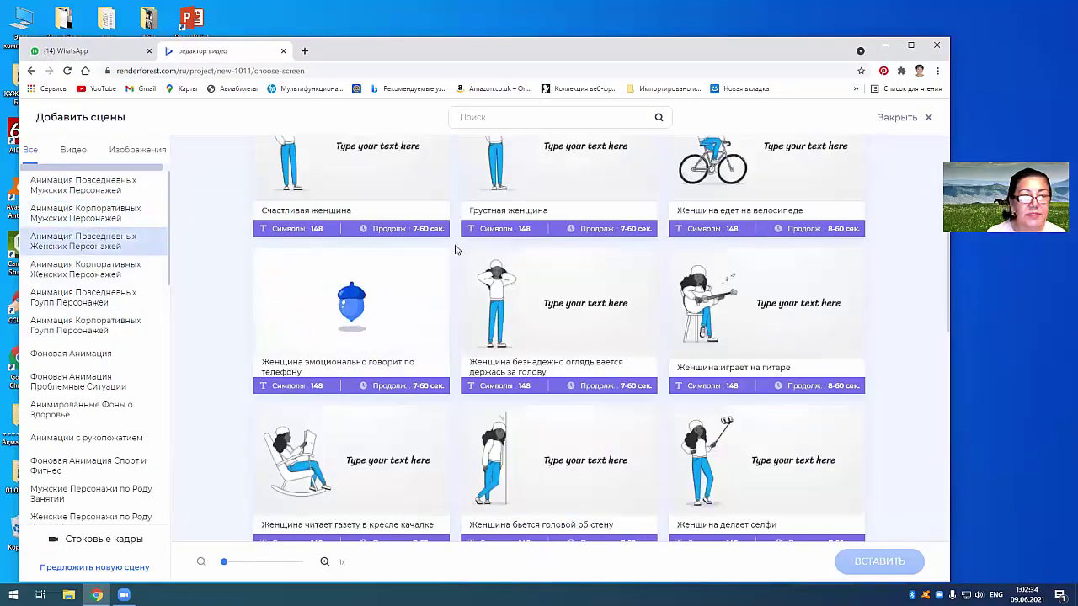
scroll(539, 354, "up", 1)
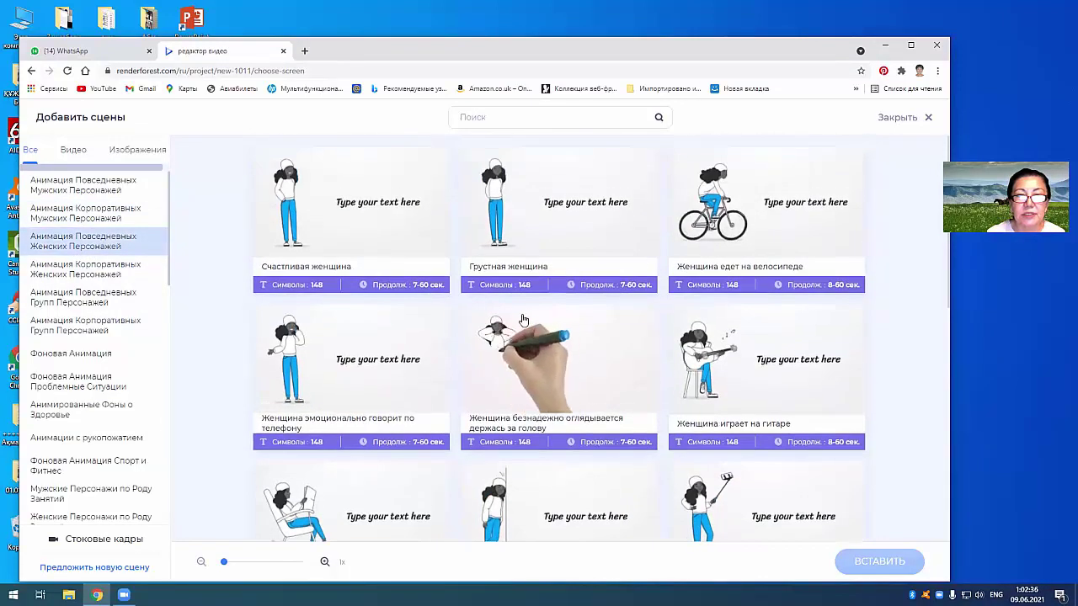
left_click(81, 278)
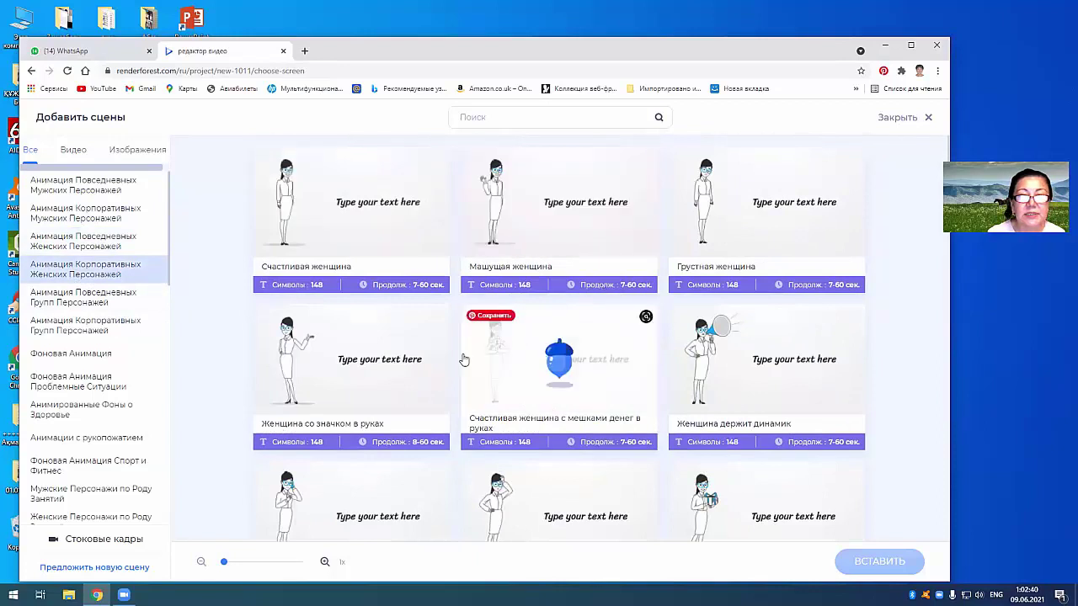
left_click(74, 354)
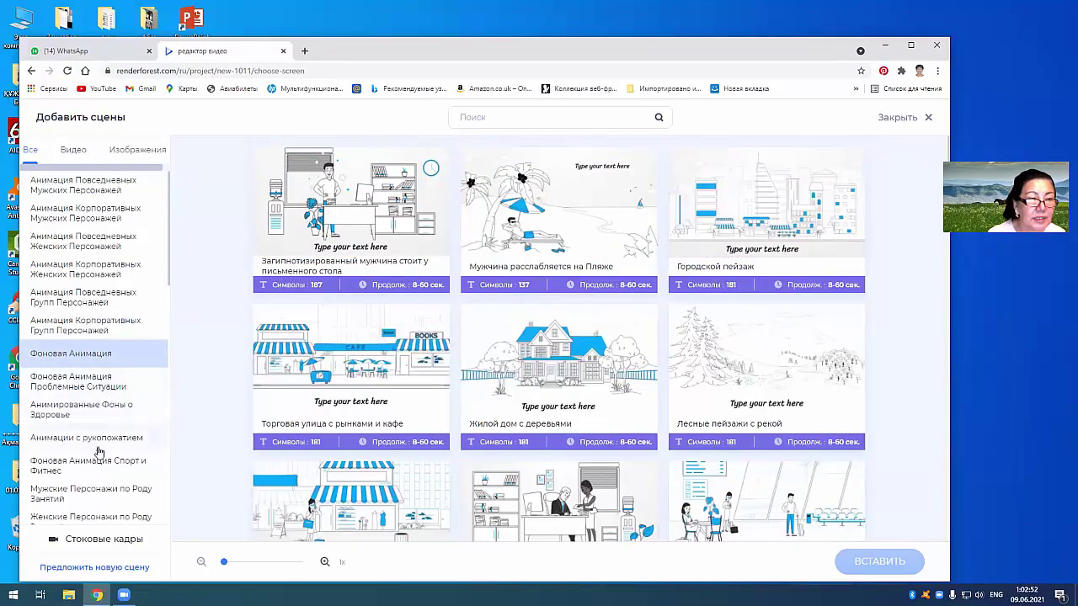
Step: Browse the health background and children scenes, then return to everyday female characters
left_click(95, 409)
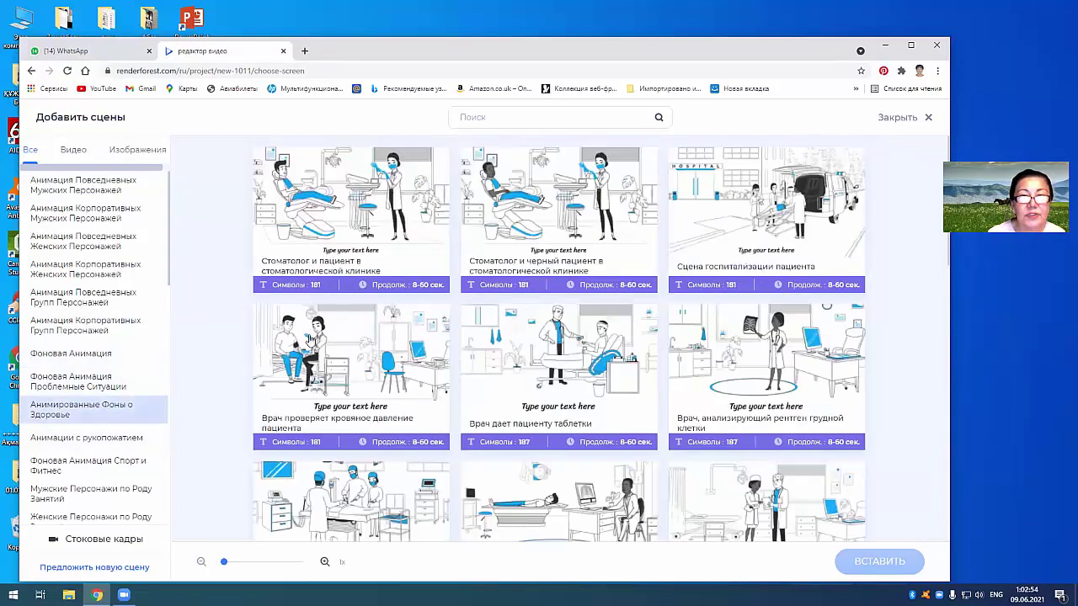
scroll(93, 466, "down", 2)
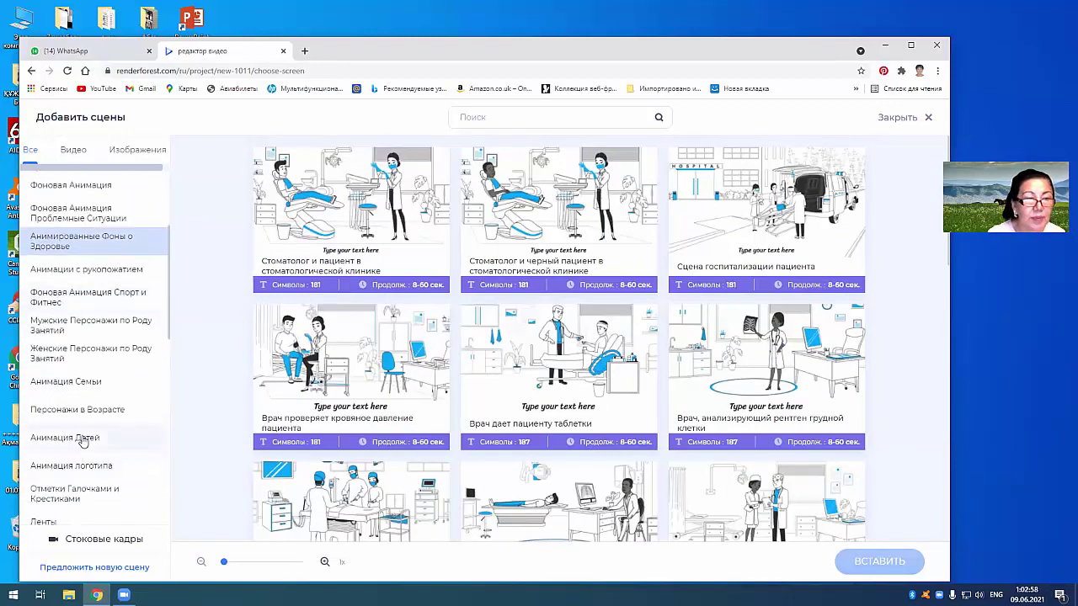
left_click(82, 440)
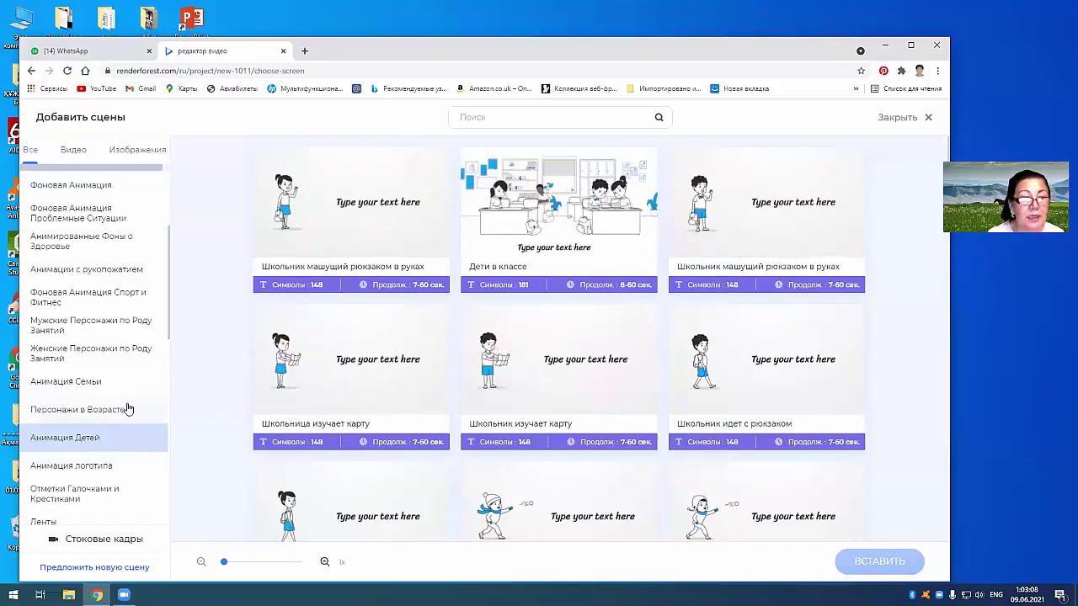
scroll(126, 411, "up", 2)
scroll(95, 413, "up", 2)
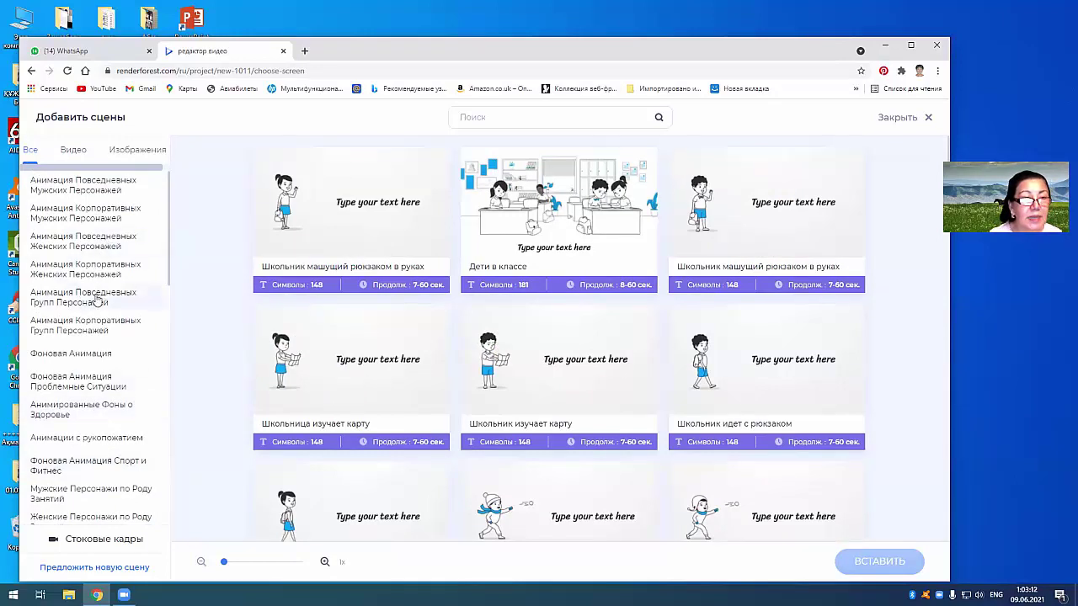
left_click(93, 245)
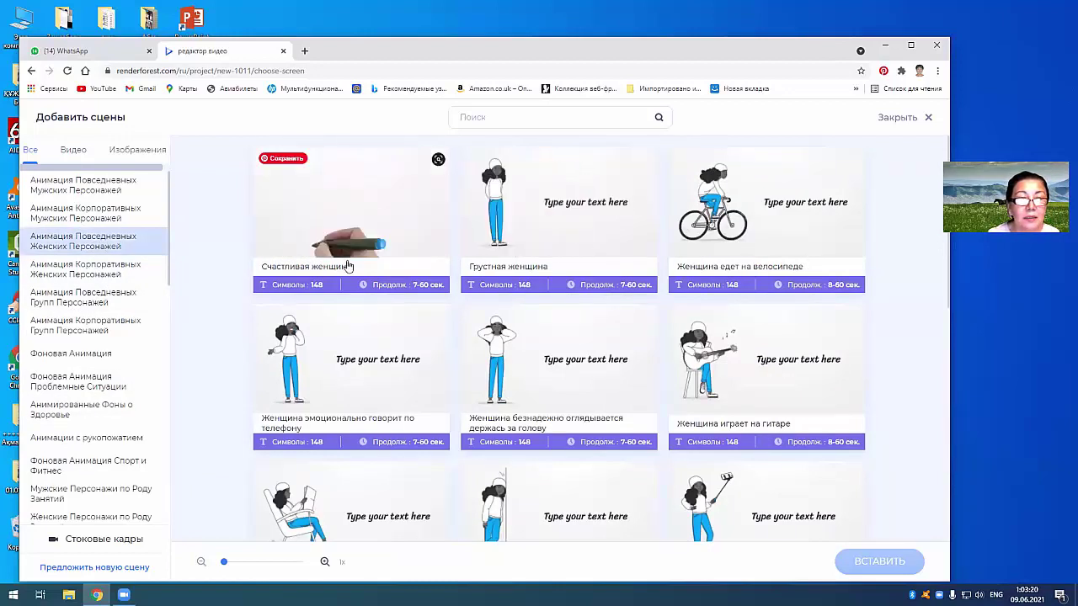
Step: Insert the corporate female scene 'Машущая женщина' as the project's first scene
left_click(112, 277)
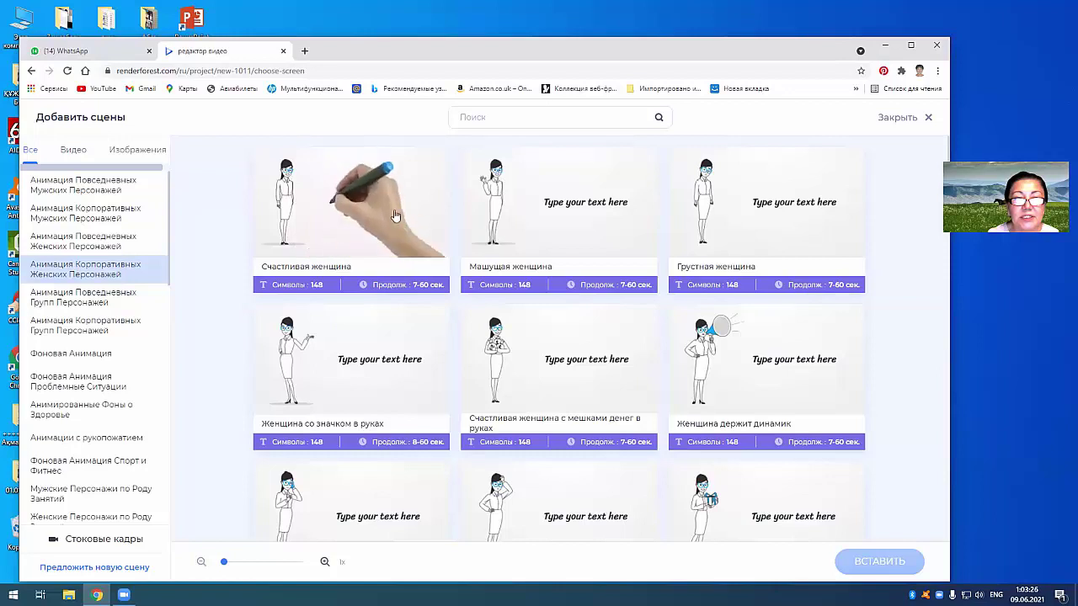
left_click(543, 202)
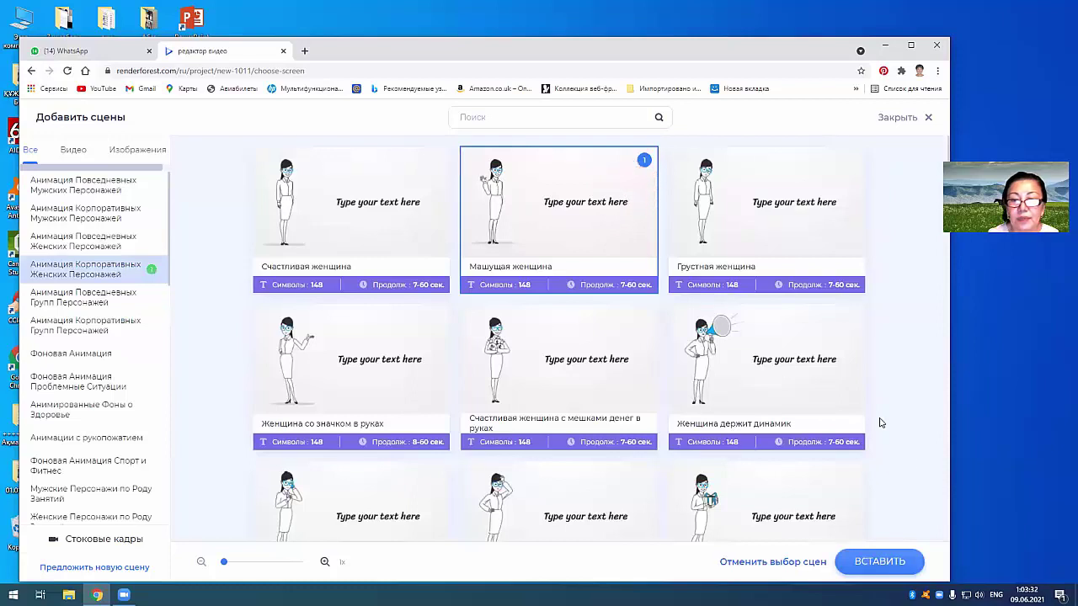
left_click(871, 562)
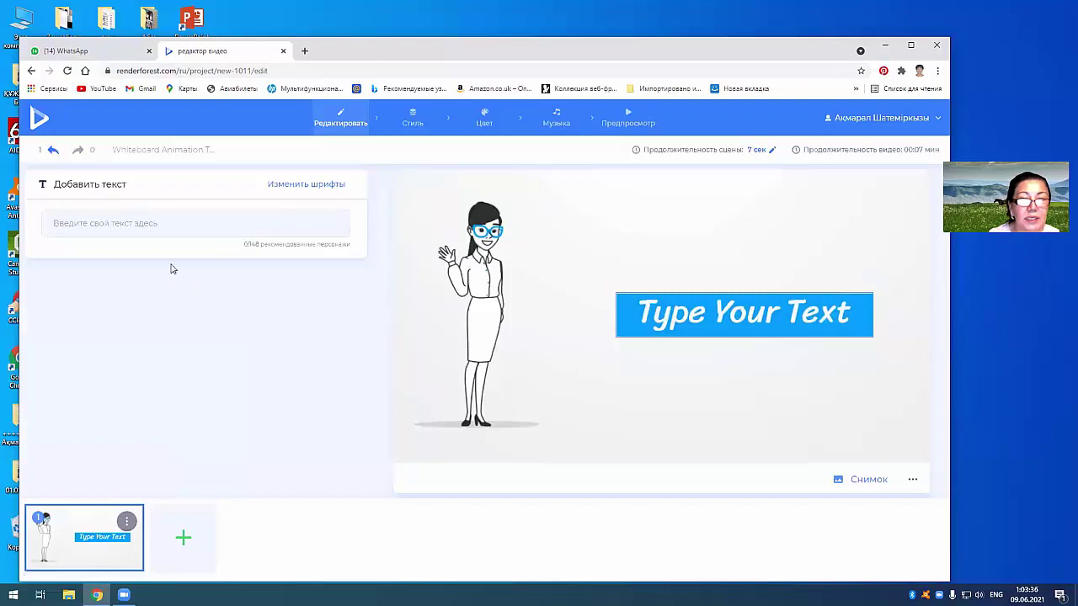
Step: Enter the caption 'Армысыздар, достар!' in the first scene, switching between Russian and Kazakh layouts
left_click(99, 224)
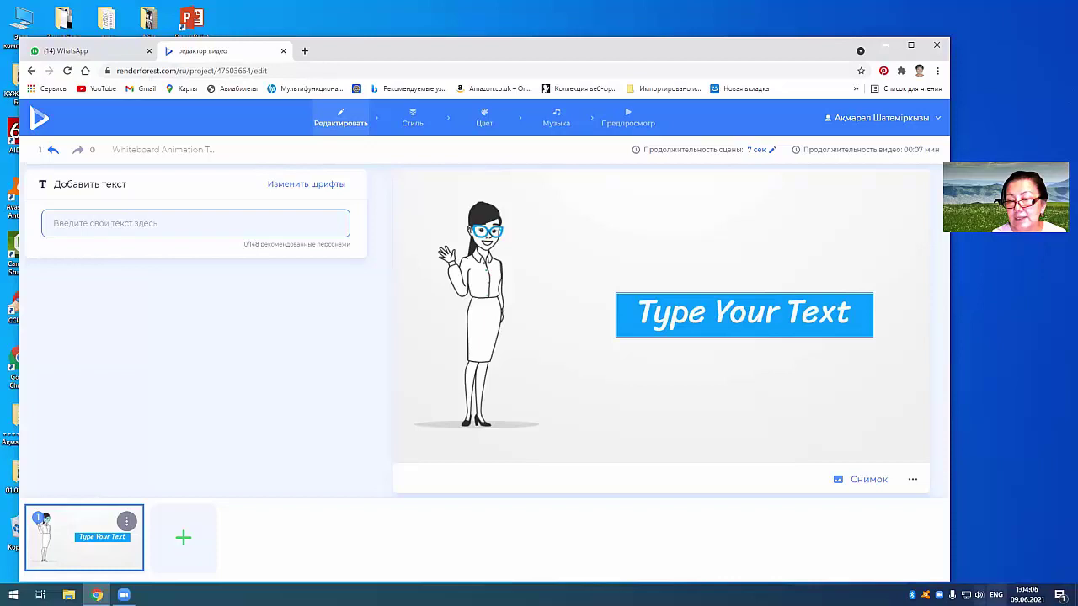
left_click(996, 595)
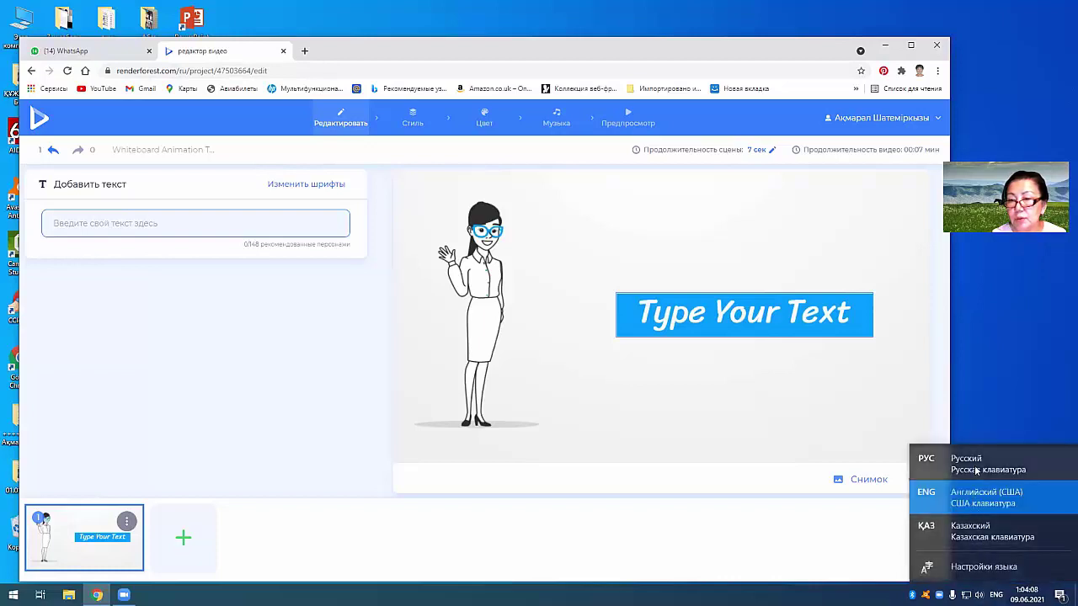
left_click(968, 464)
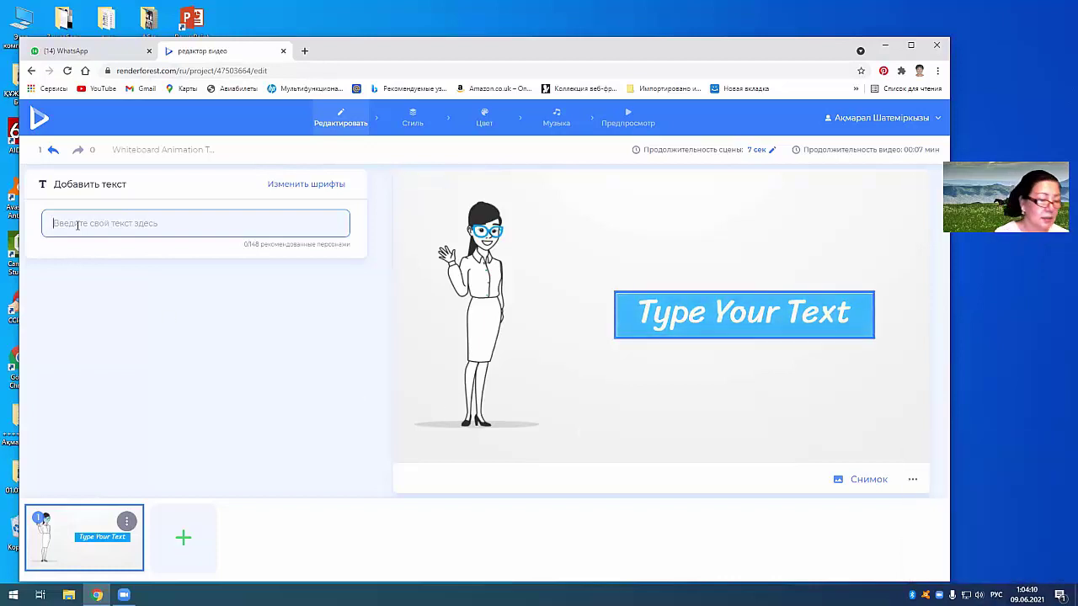
type("Ар")
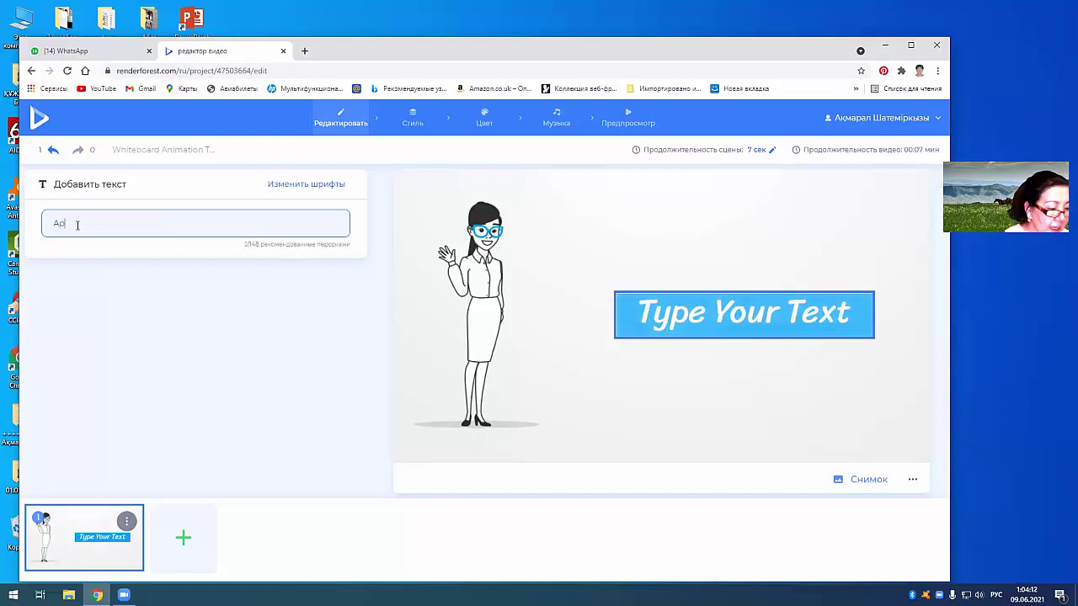
type("мысызд")
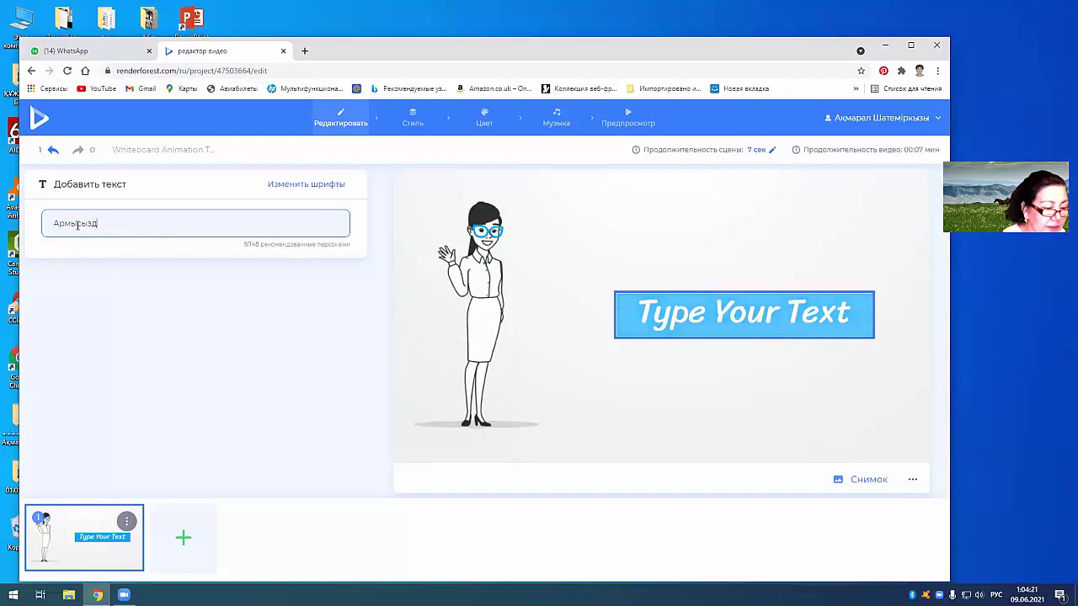
key("alt+shift")
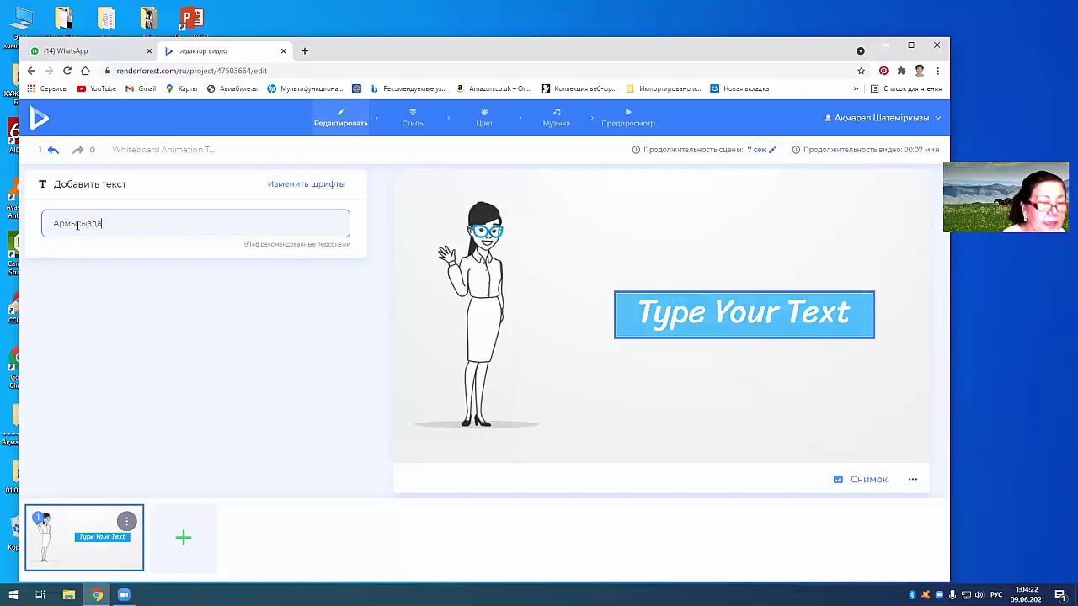
type("ар, достар!")
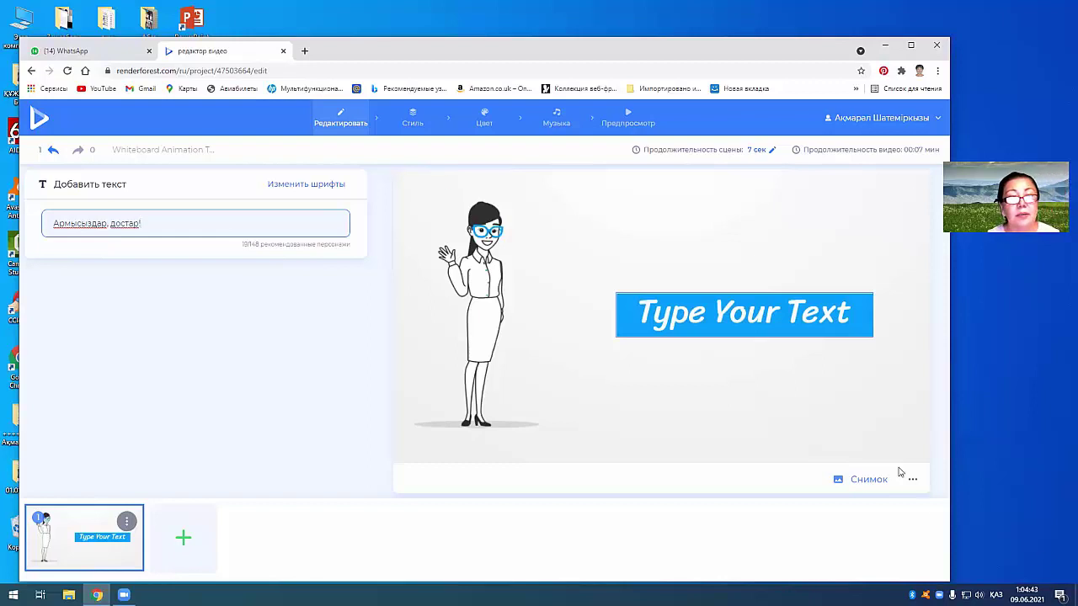
left_click(227, 205)
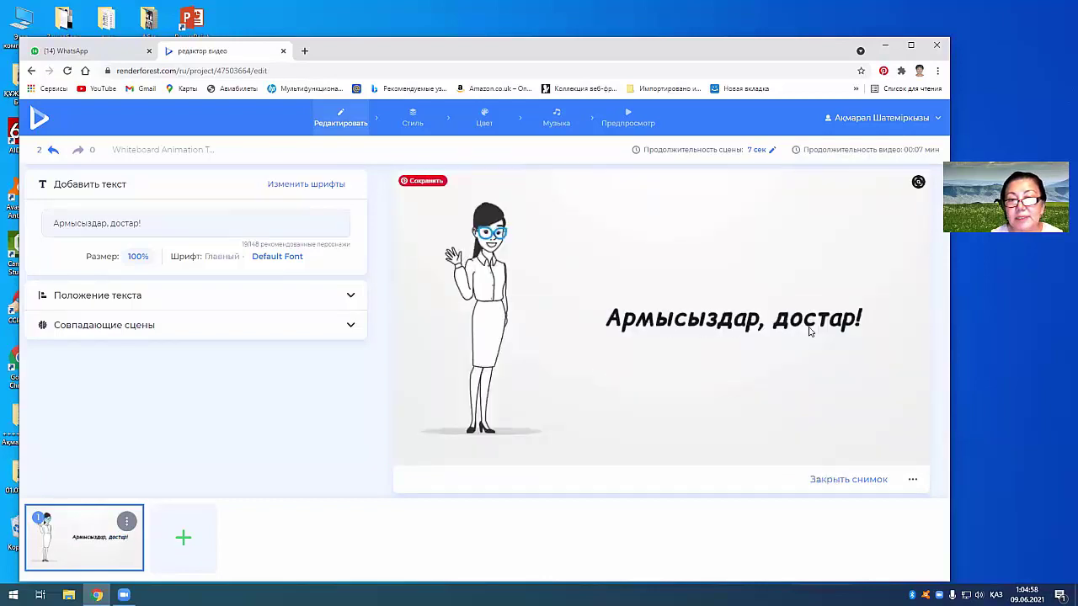
Step: Insert the 'Женщина держит плакат с полем для изображения' scene as the second scene
left_click(187, 546)
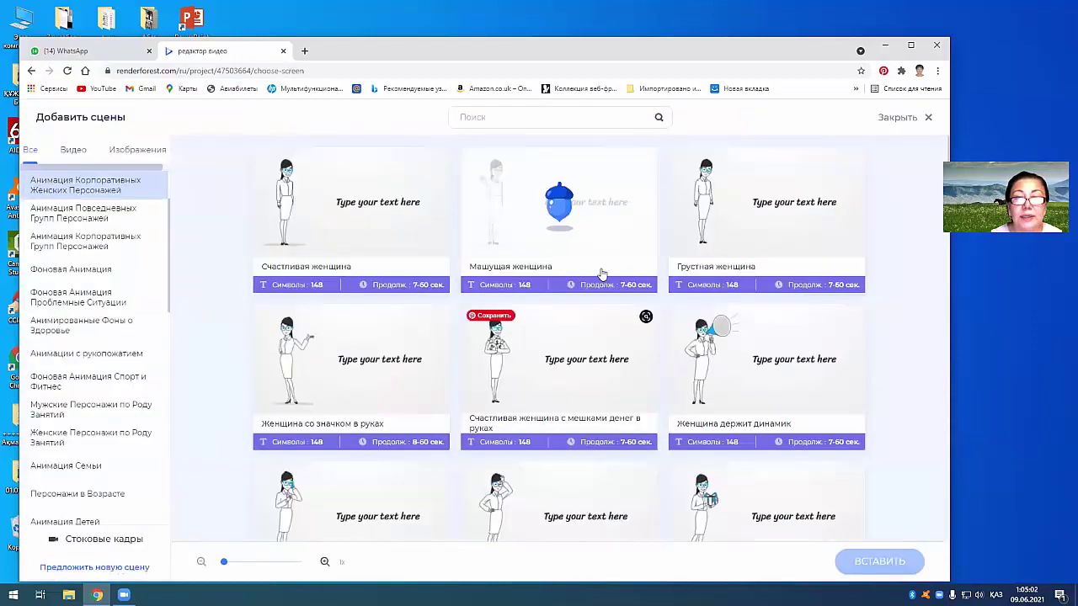
scroll(556, 363, "down", 2)
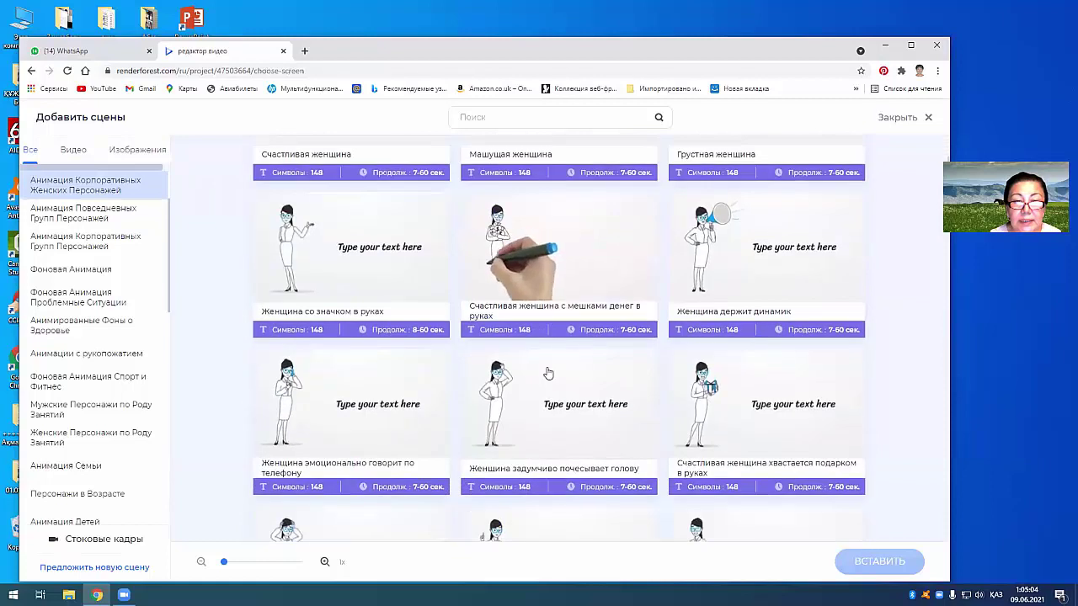
scroll(545, 375, "down", 4)
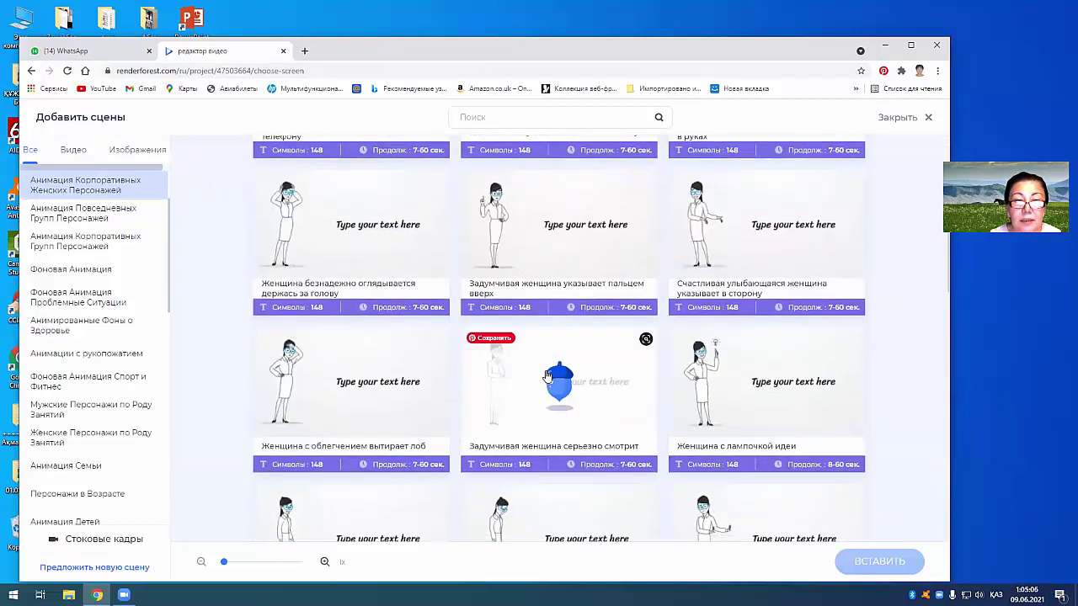
scroll(545, 376, "down", 6)
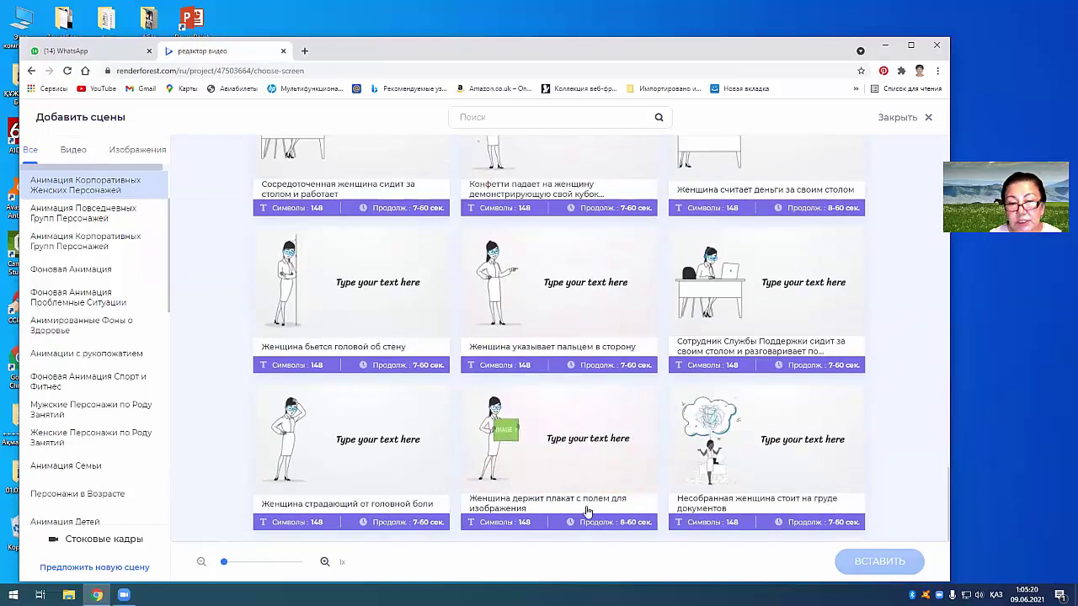
left_click(512, 437)
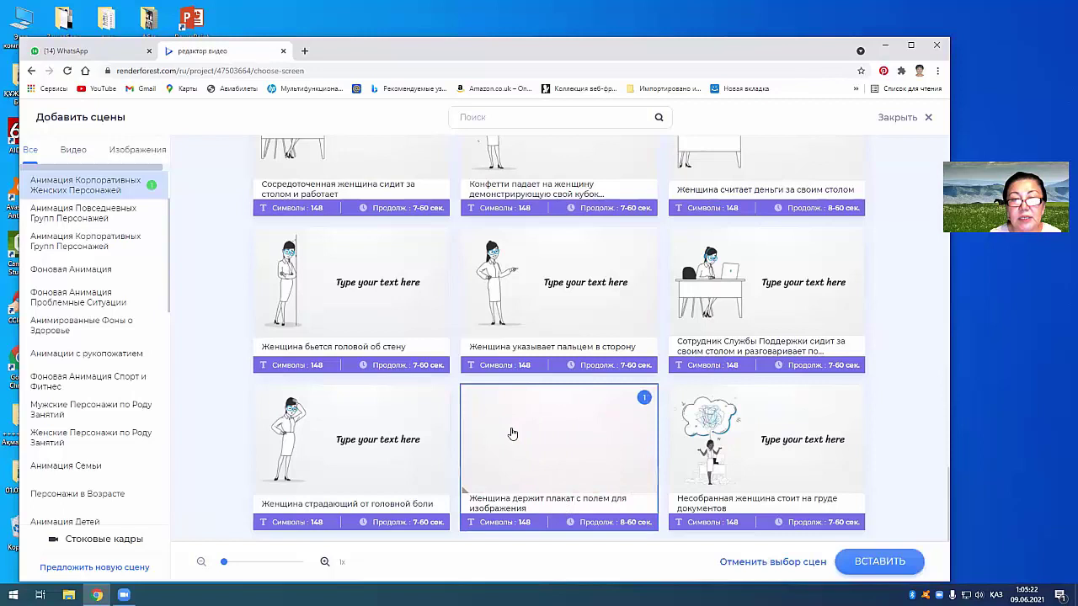
left_click(881, 563)
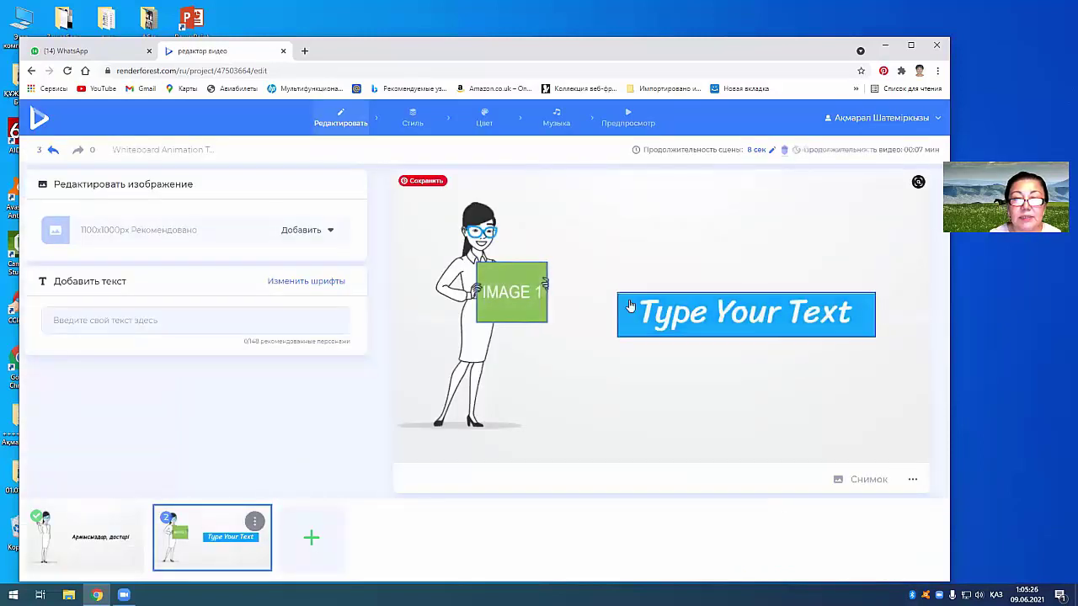
Step: Upload the Desktop photo IMG-20171004-WA0006 into the placard's image field
left_click(502, 292)
left_click(479, 252)
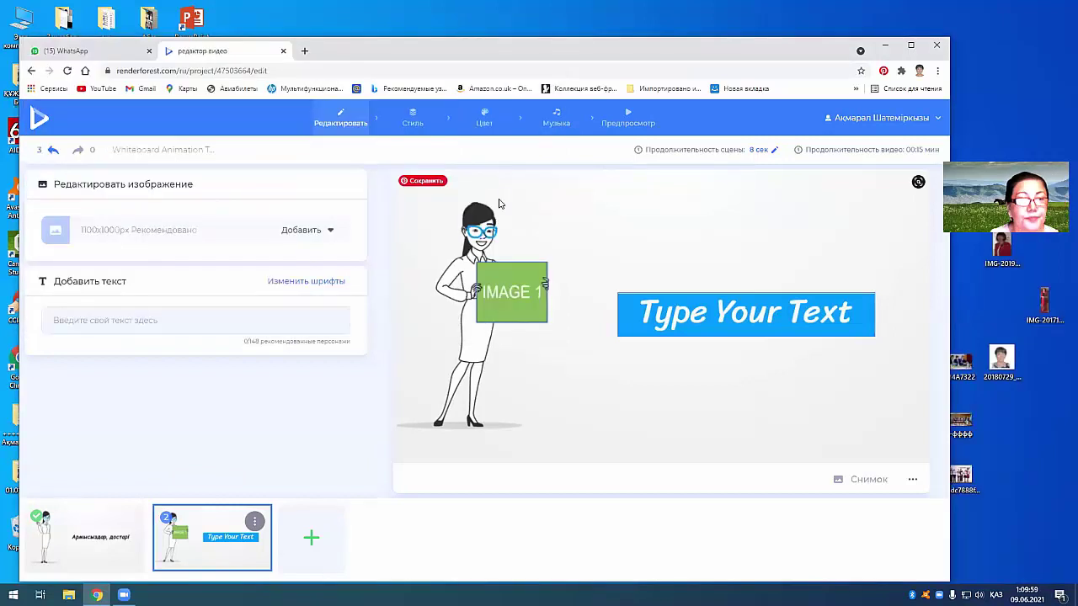
left_click(499, 294)
left_click(486, 248)
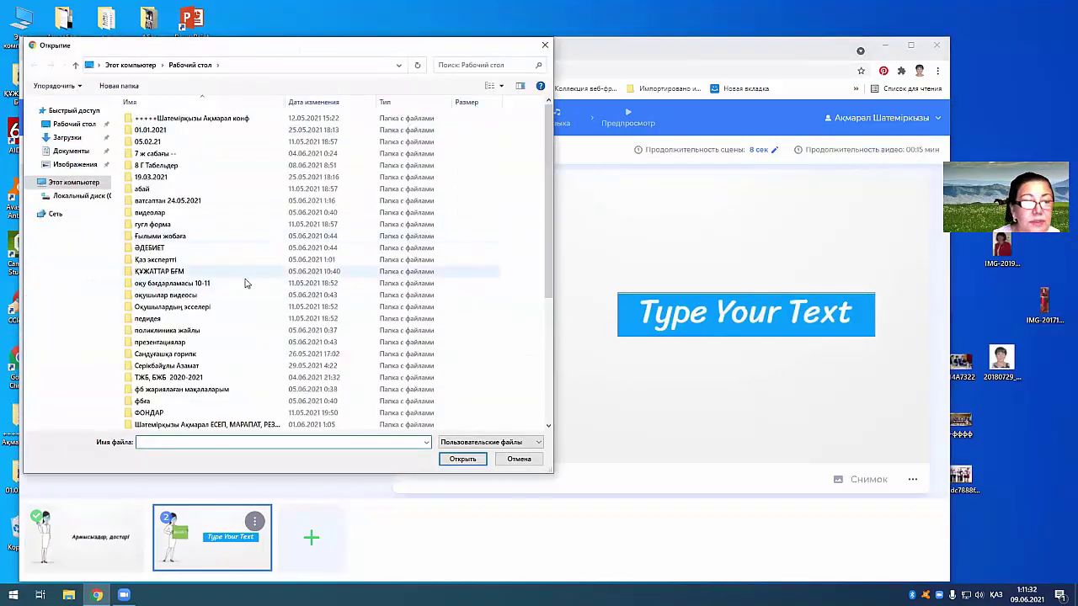
scroll(219, 308, "down", 6)
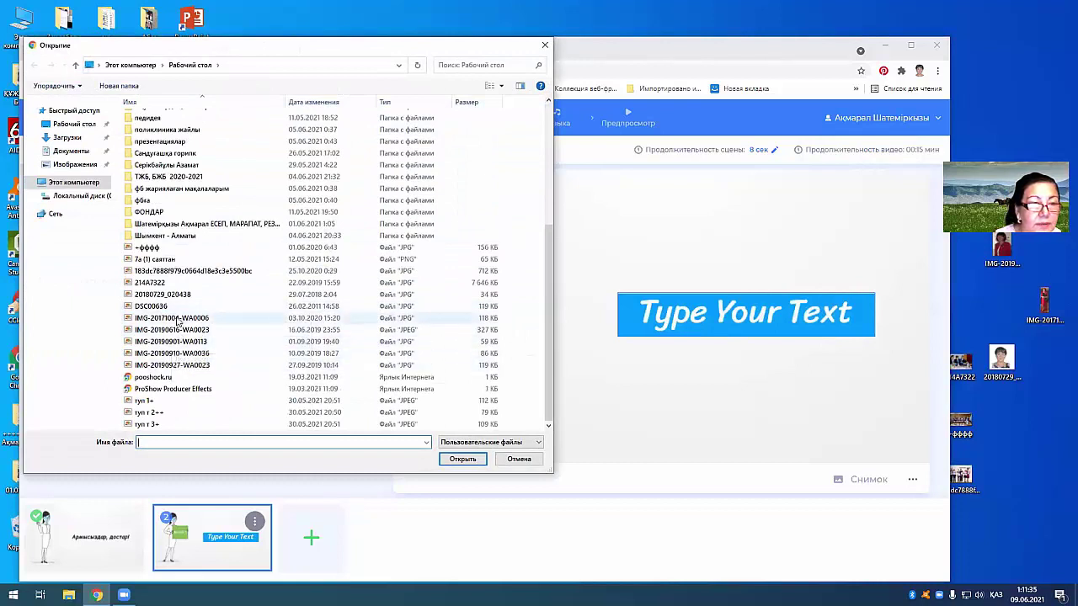
left_click(179, 318)
left_click(461, 459)
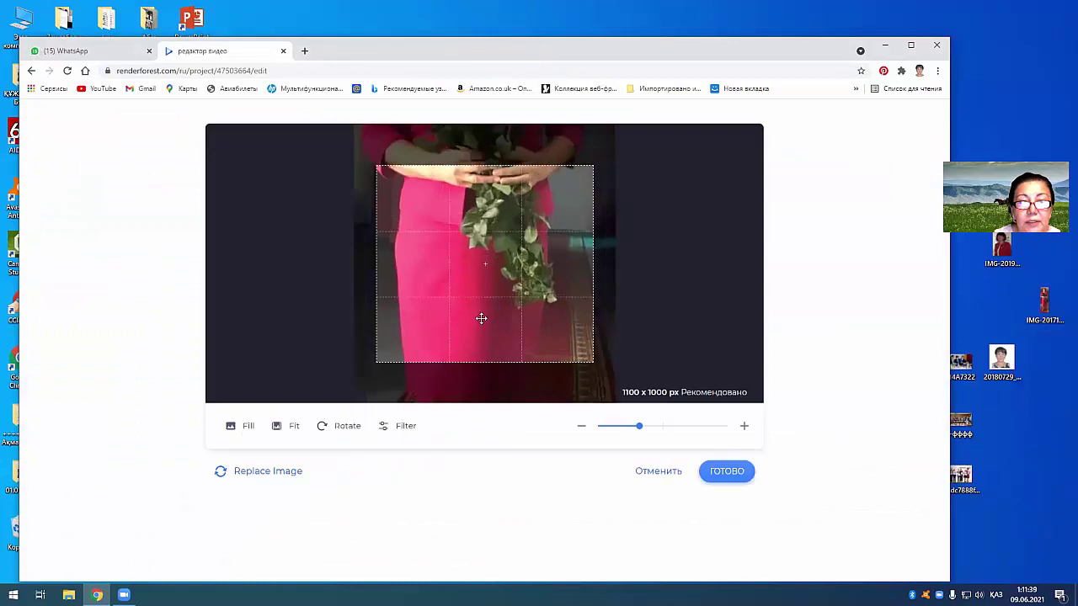
Step: Crop the photo around the face and roses, zooming in twice, and apply it
scroll(482, 325, "down", 1)
left_click_drag(488, 263, 494, 450)
left_click_drag(398, 284, 383, 288)
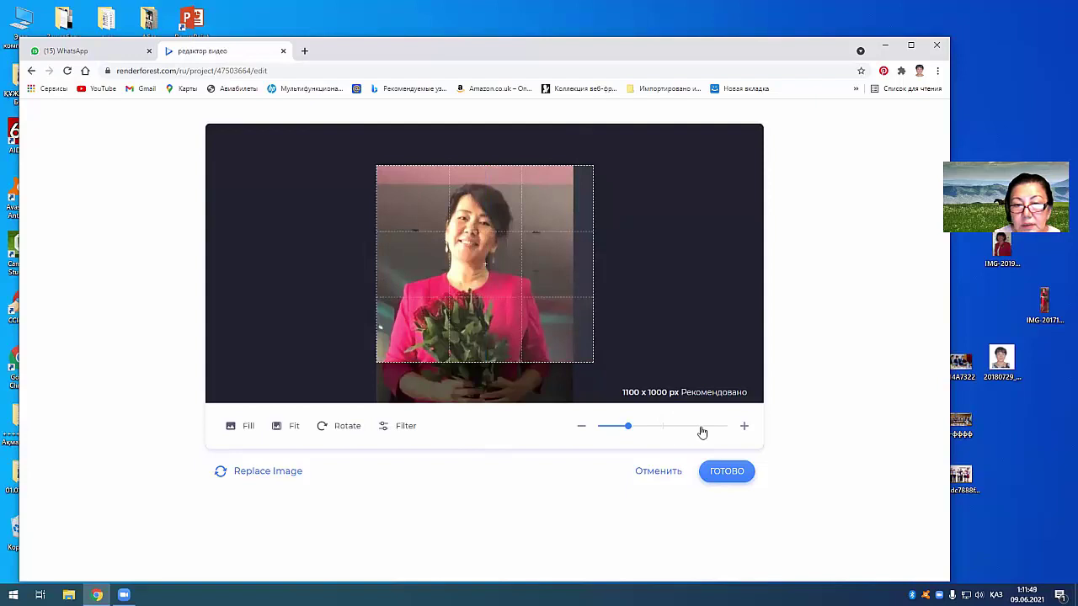
left_click(744, 430)
left_click(745, 429)
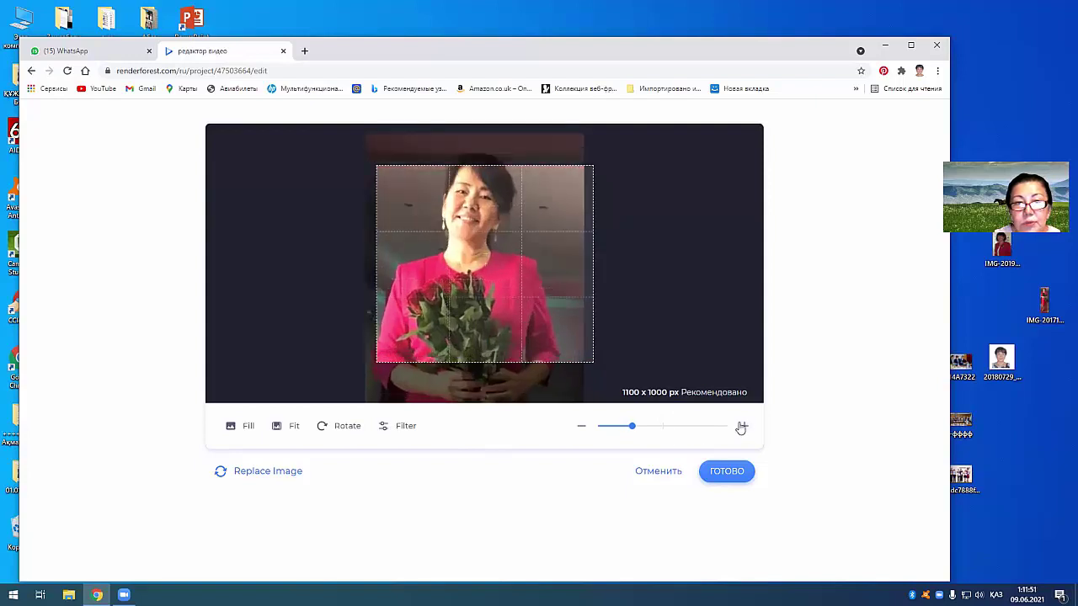
left_click_drag(472, 261, 476, 293)
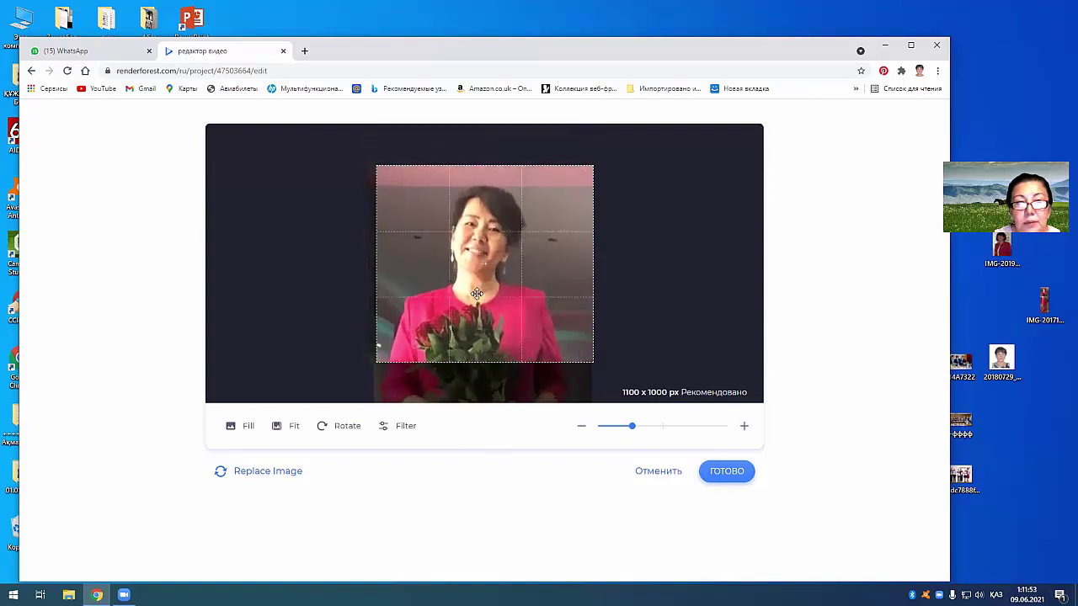
left_click(726, 471)
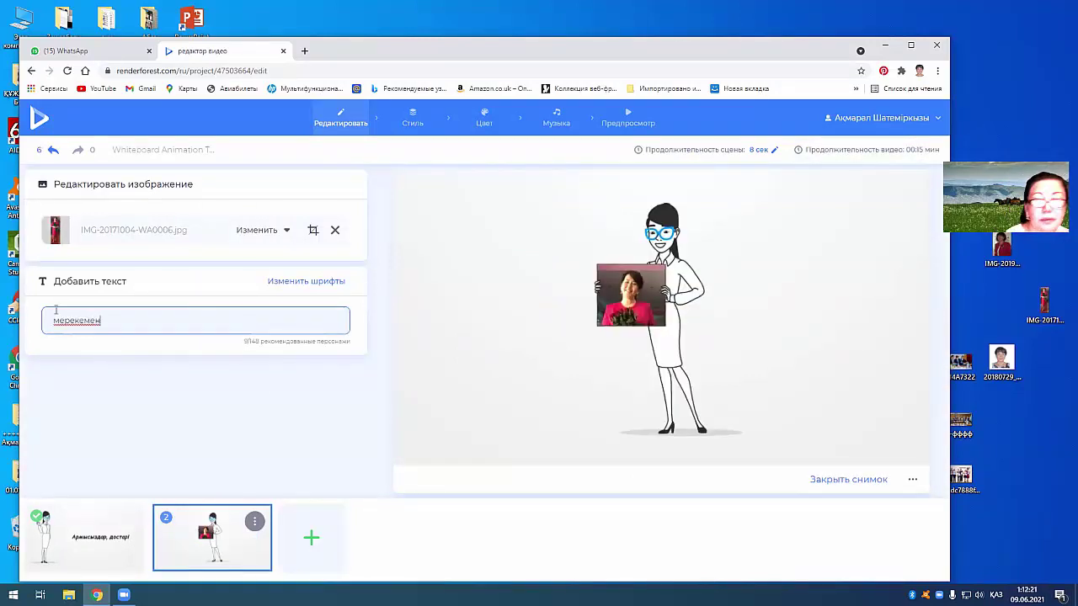
Step: Commit the мерекемен caption on the second scene and reopen the scene library
left_click(260, 303)
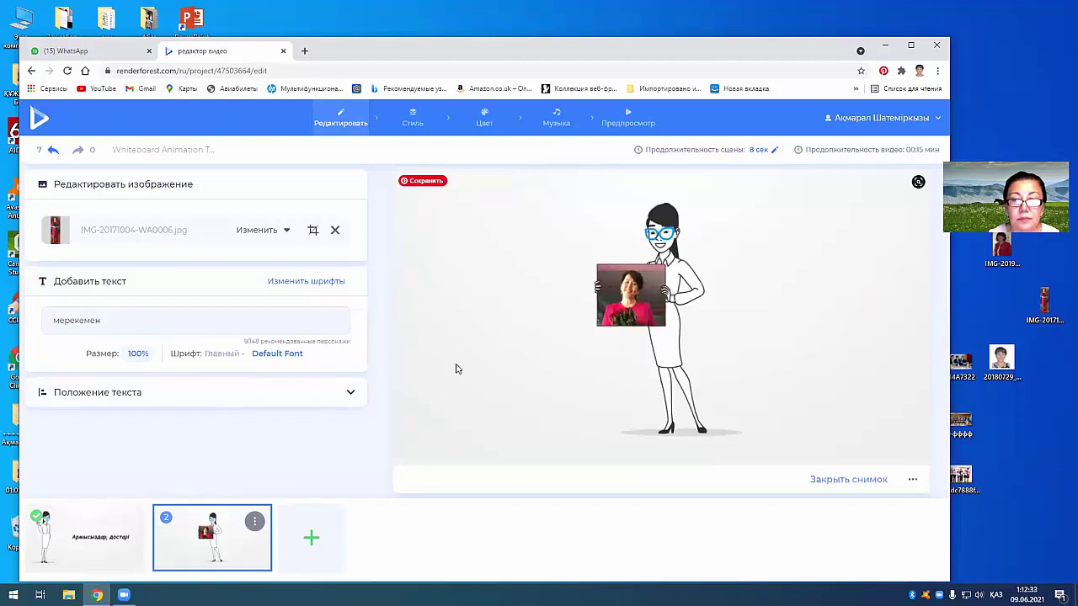
left_click(312, 539)
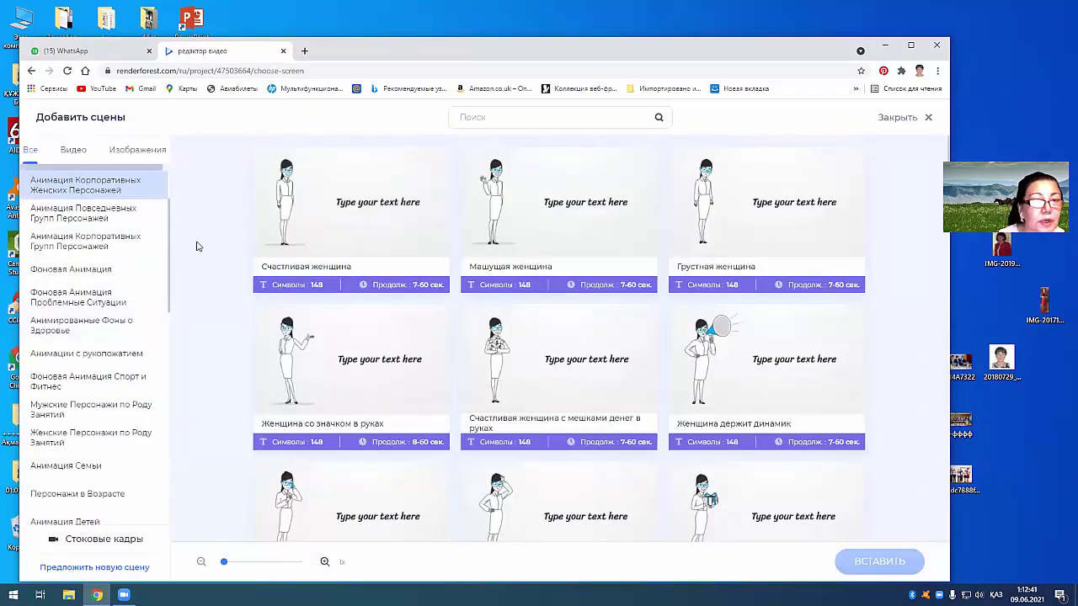
Step: Insert the presentation-hall and presentation-board whiteboard scenes from Рамки для Текста
scroll(126, 219, "up", 2)
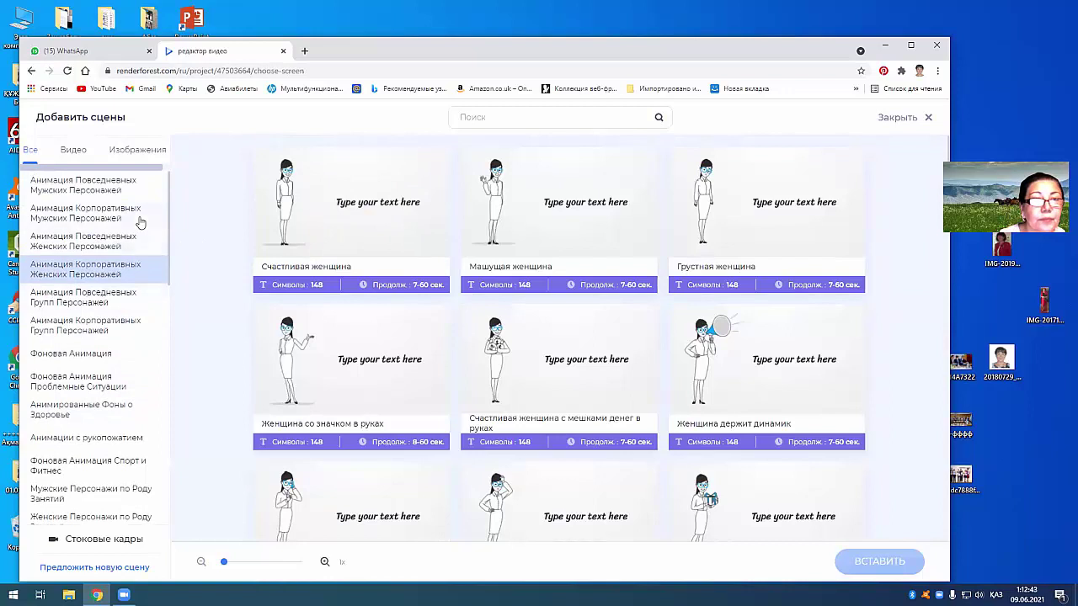
left_click(73, 151)
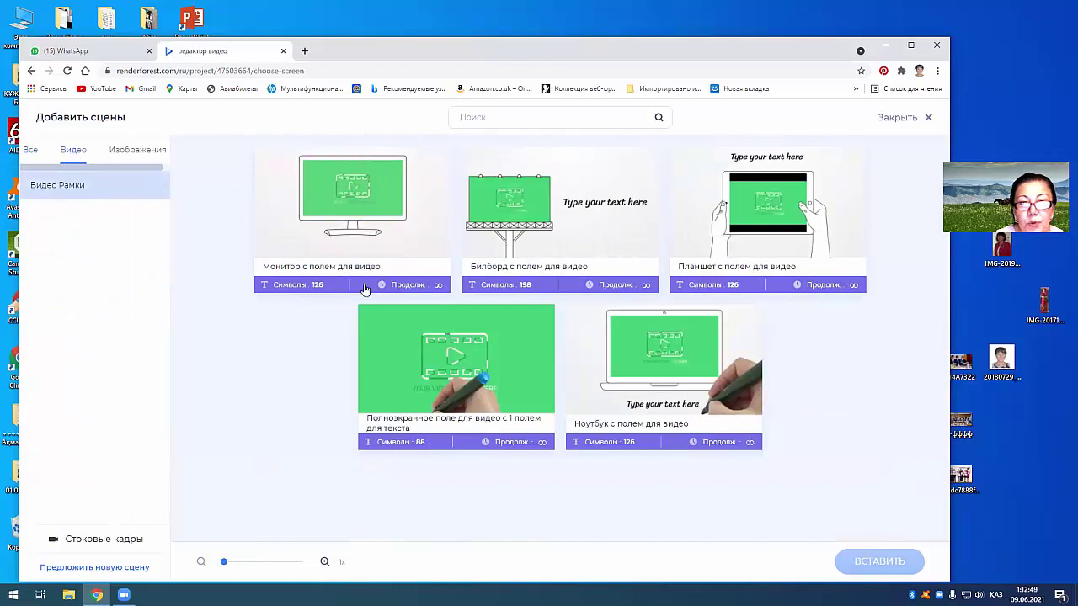
left_click(29, 151)
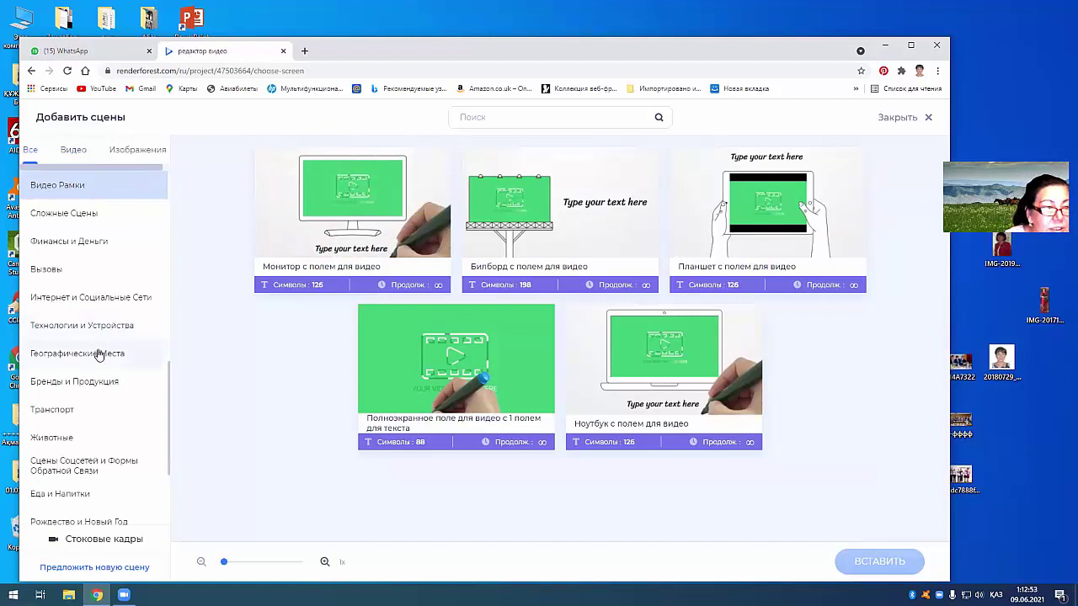
scroll(98, 353, "down", 3)
scroll(93, 392, "up", 6)
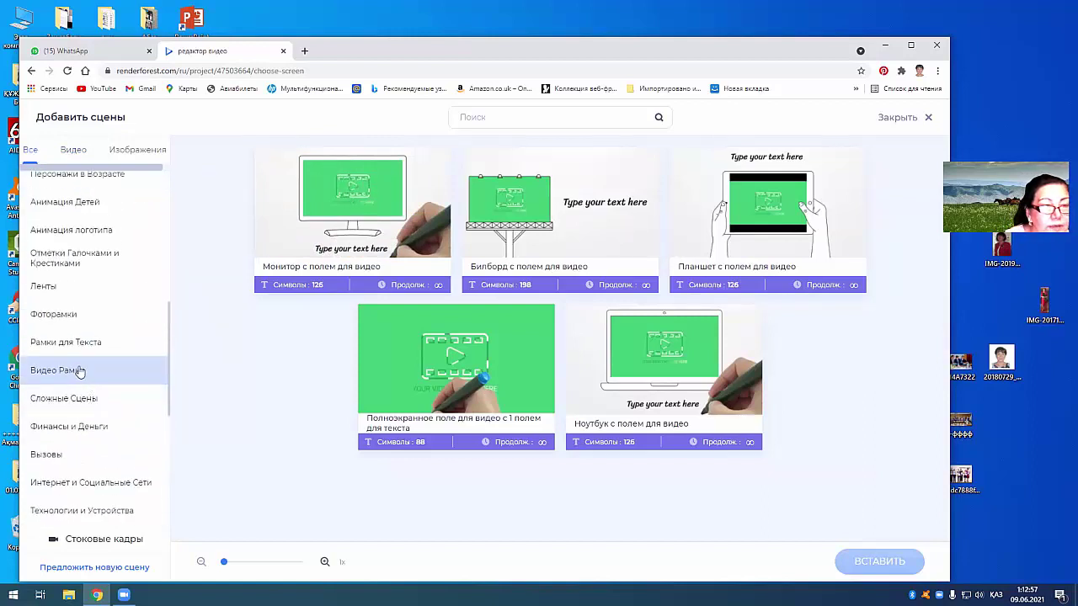
left_click(77, 343)
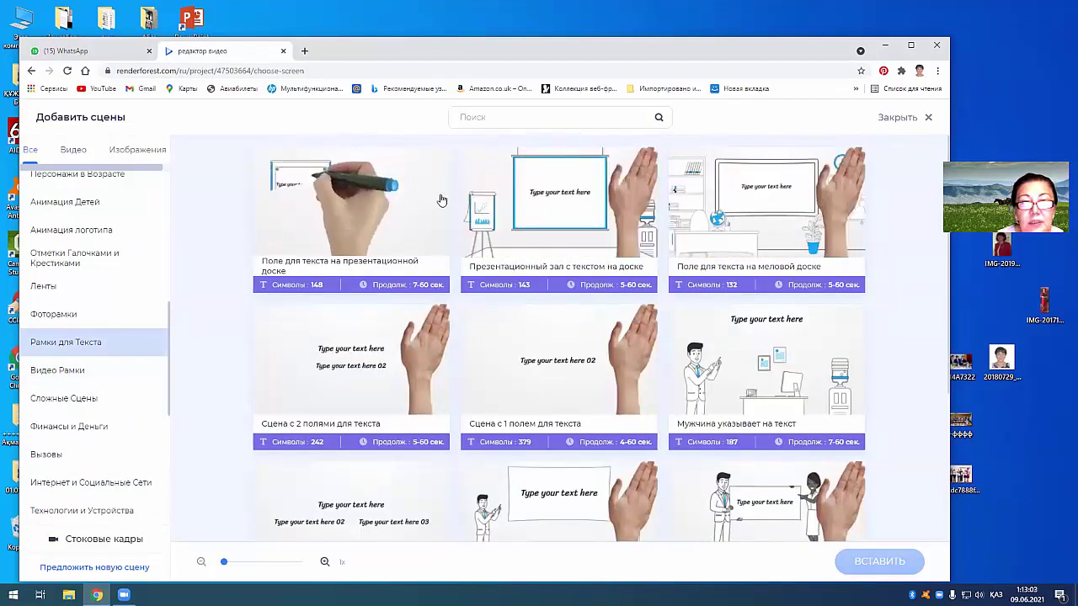
left_click(509, 200)
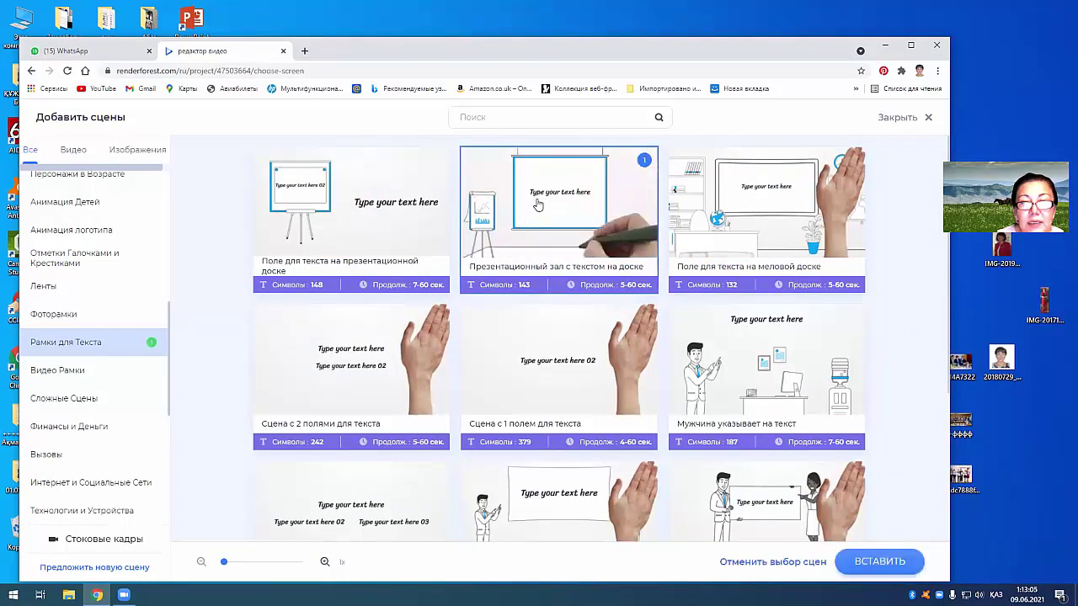
left_click(323, 202)
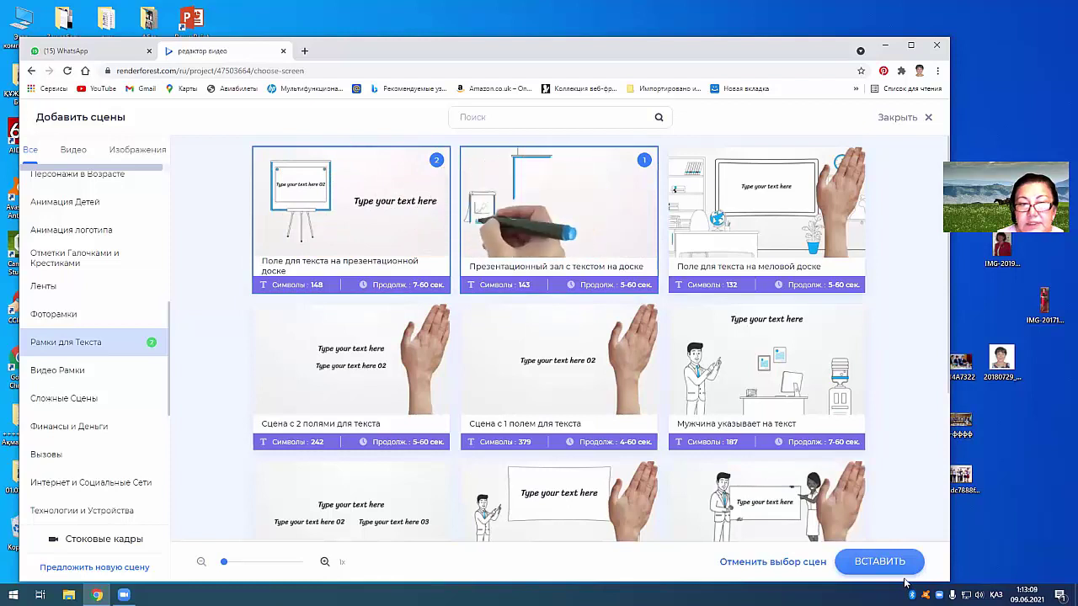
left_click(878, 561)
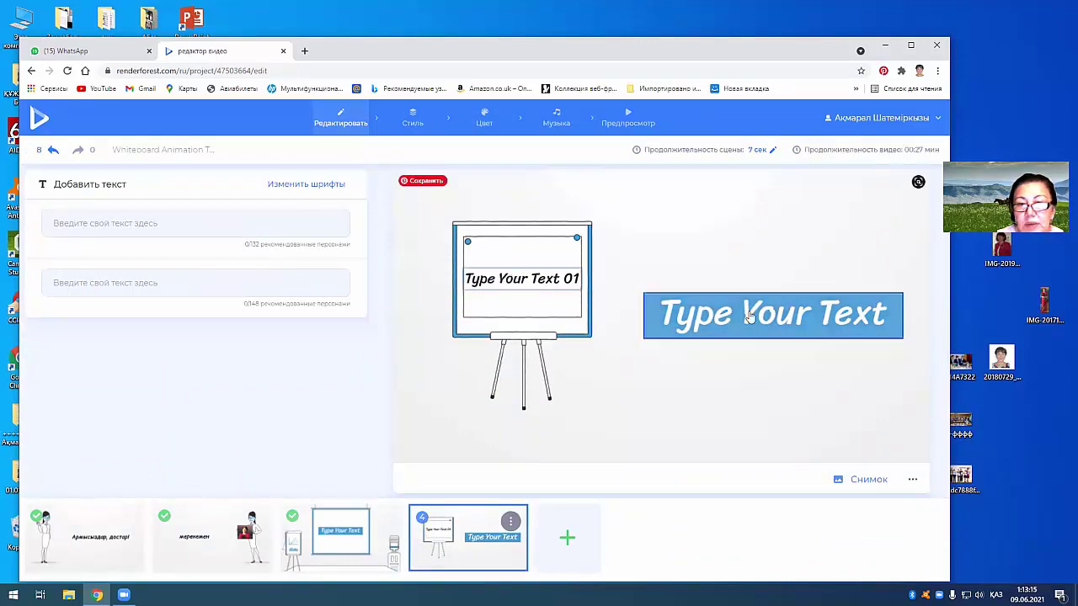
Step: Close the Type Your Text 01 caption entry and undo adding the two text-frame scenes
left_click(504, 280)
left_click(624, 296)
left_click(52, 151)
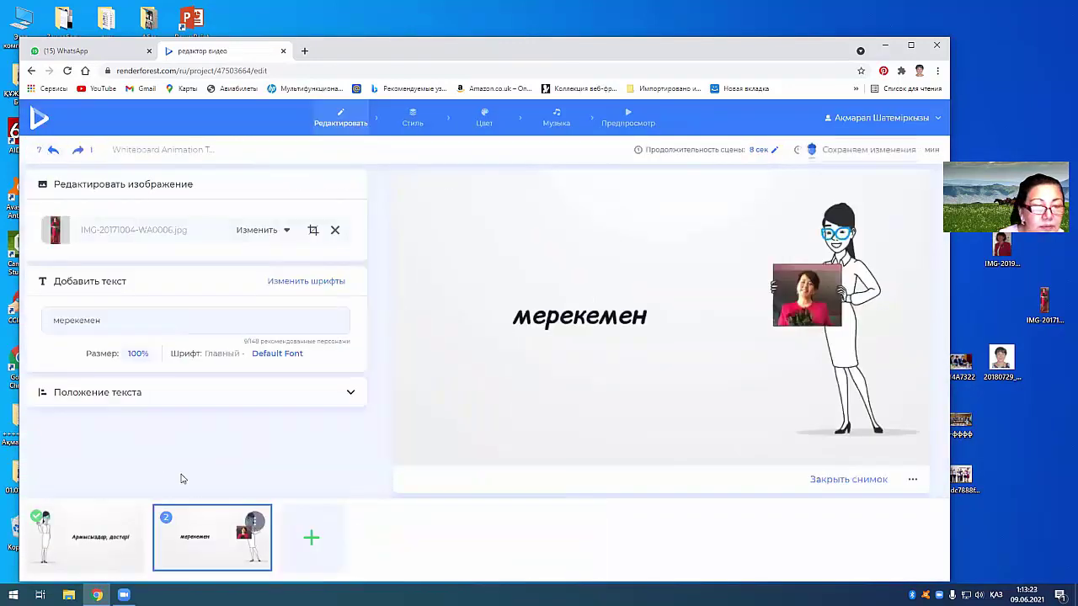
Step: Insert the Монитор с полем для видео scene from Видео Рамки as the third scene
left_click(313, 539)
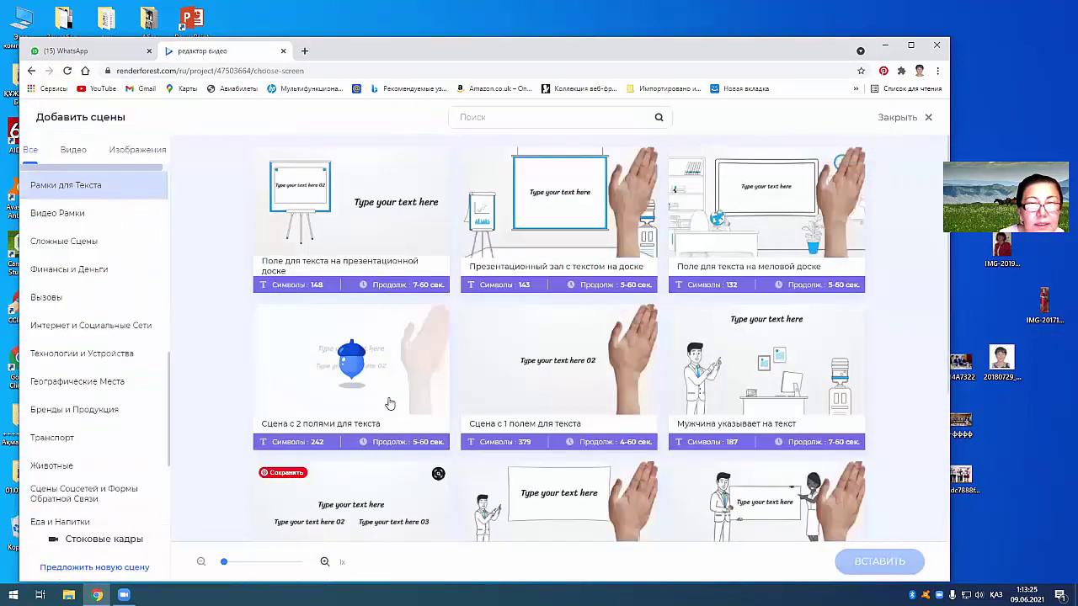
left_click(54, 216)
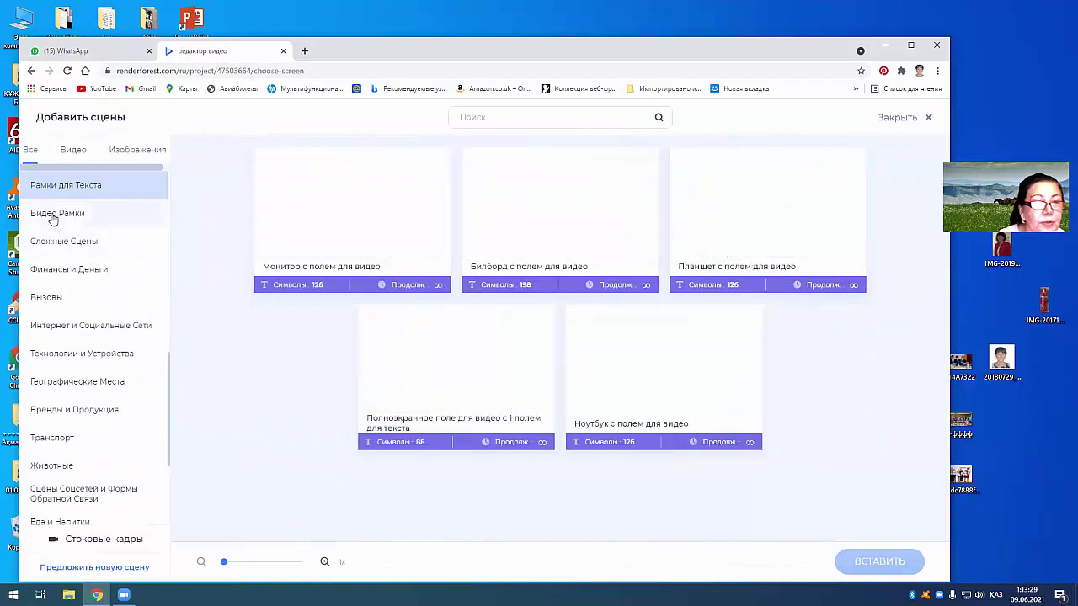
left_click(78, 150)
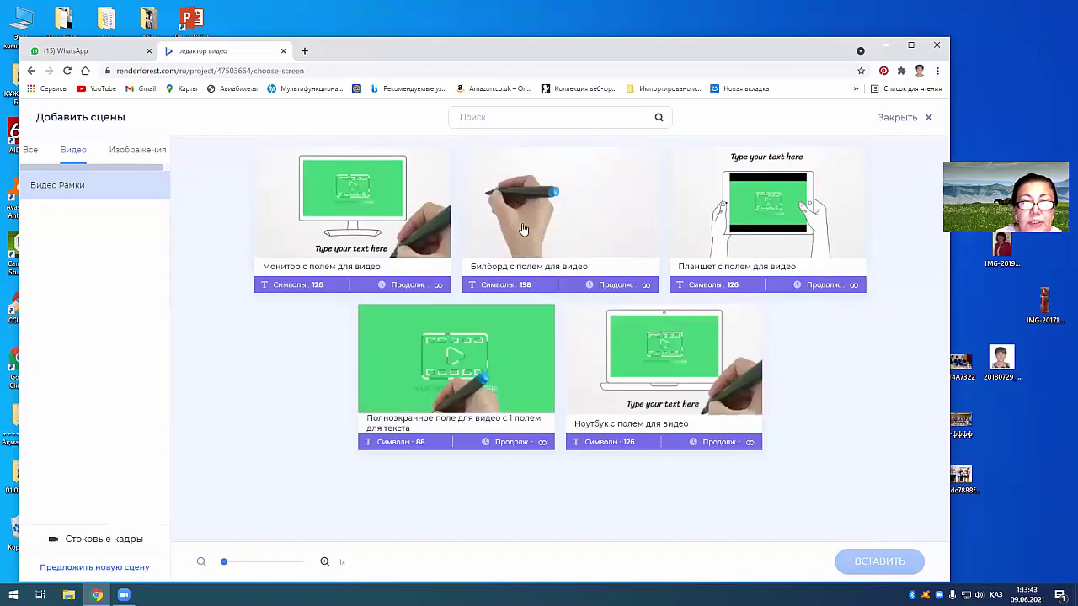
left_click(352, 196)
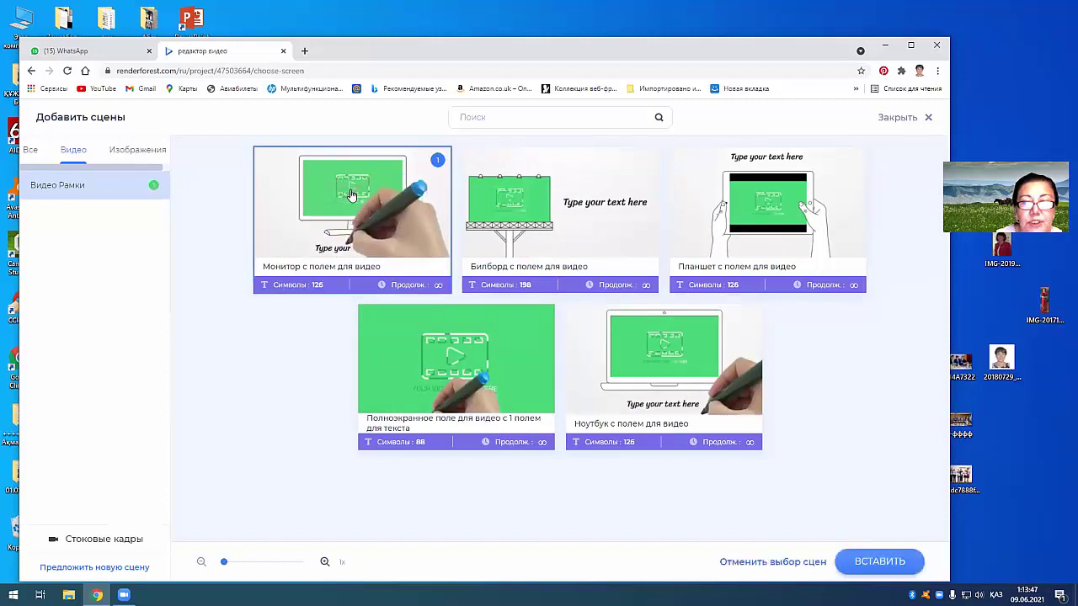
left_click(878, 562)
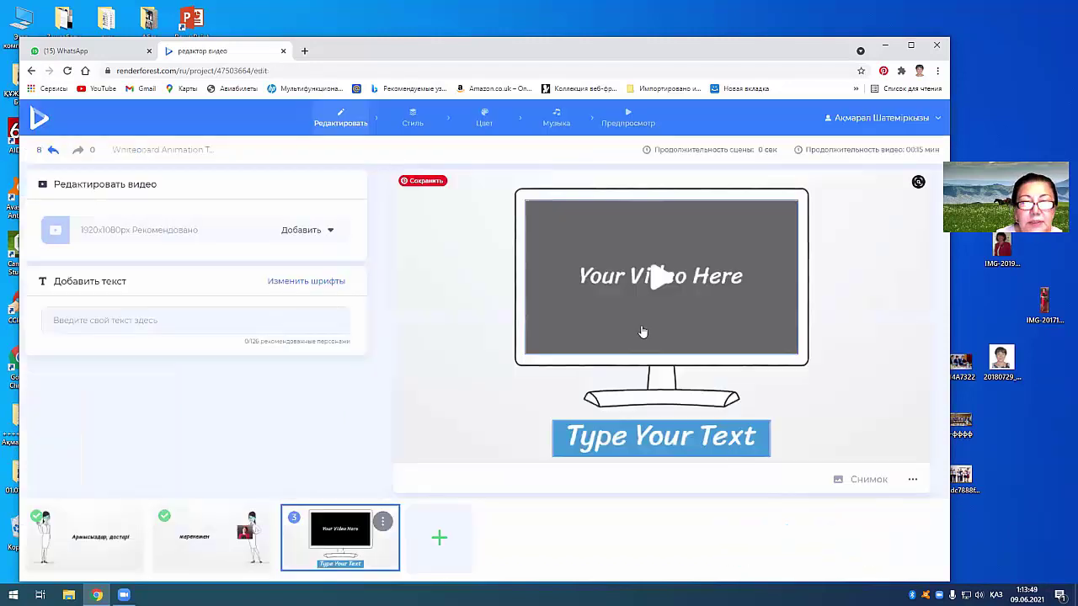
Step: Upload the Сенбе жұртқа… Abai recitation video from the desktop видеолар folder into the monitor scene
left_click(663, 278)
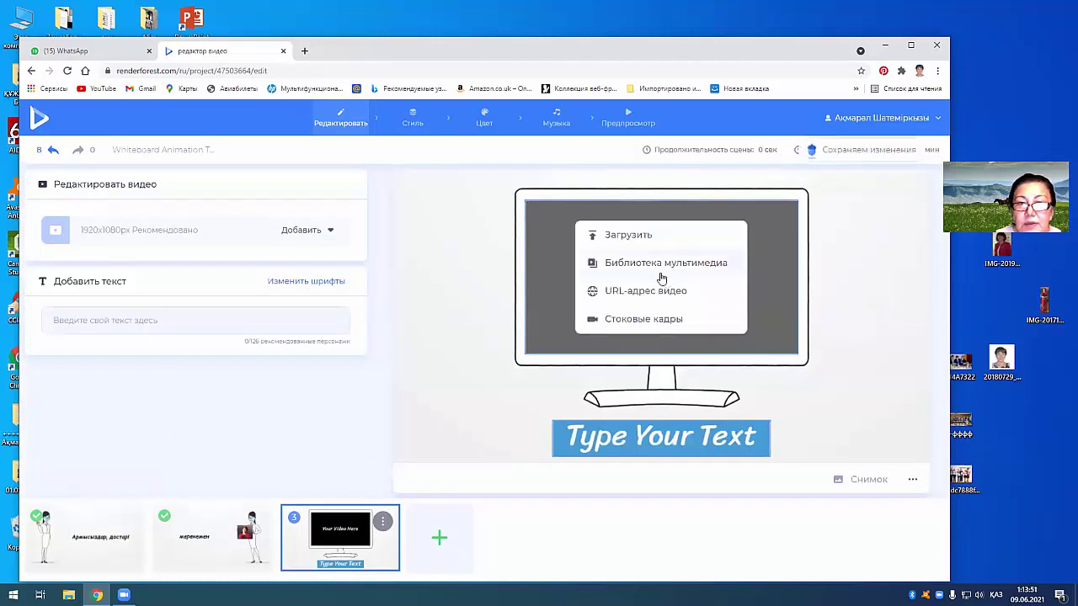
left_click(628, 242)
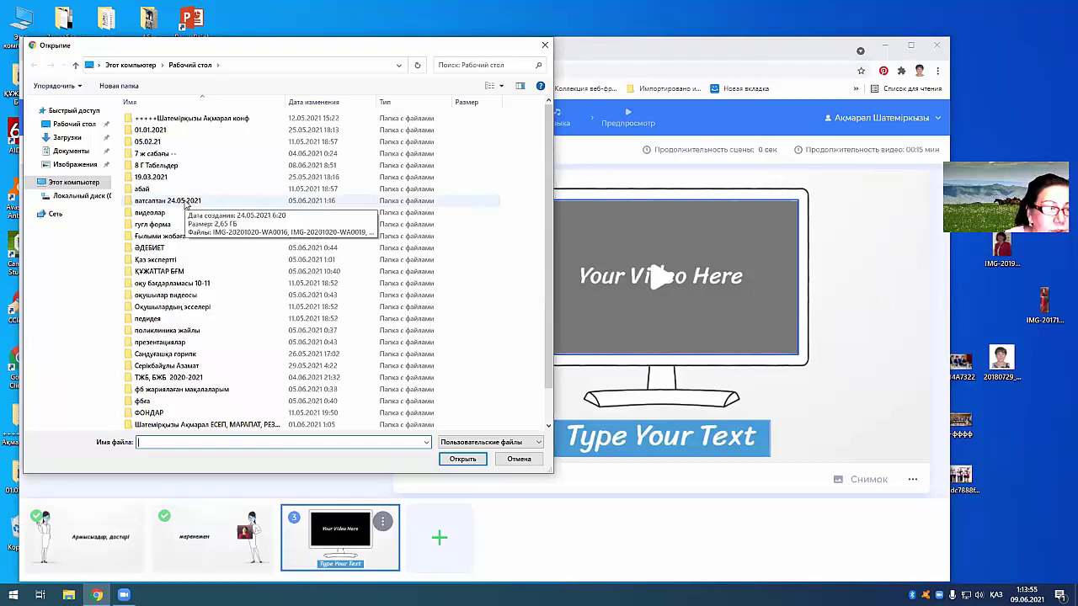
scroll(172, 193, "down", 1)
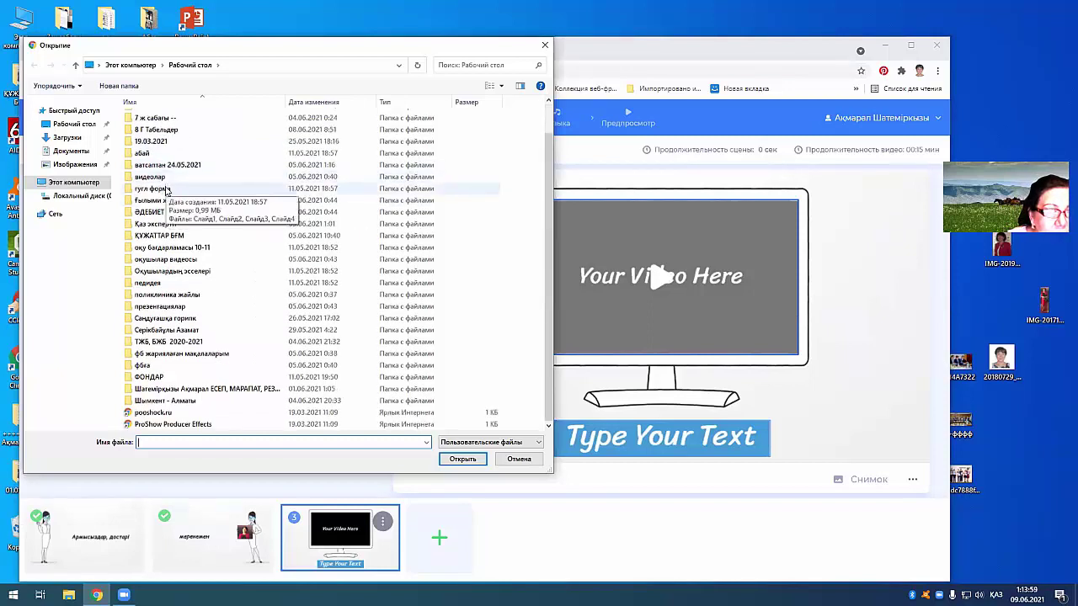
scroll(166, 190, "up", 1)
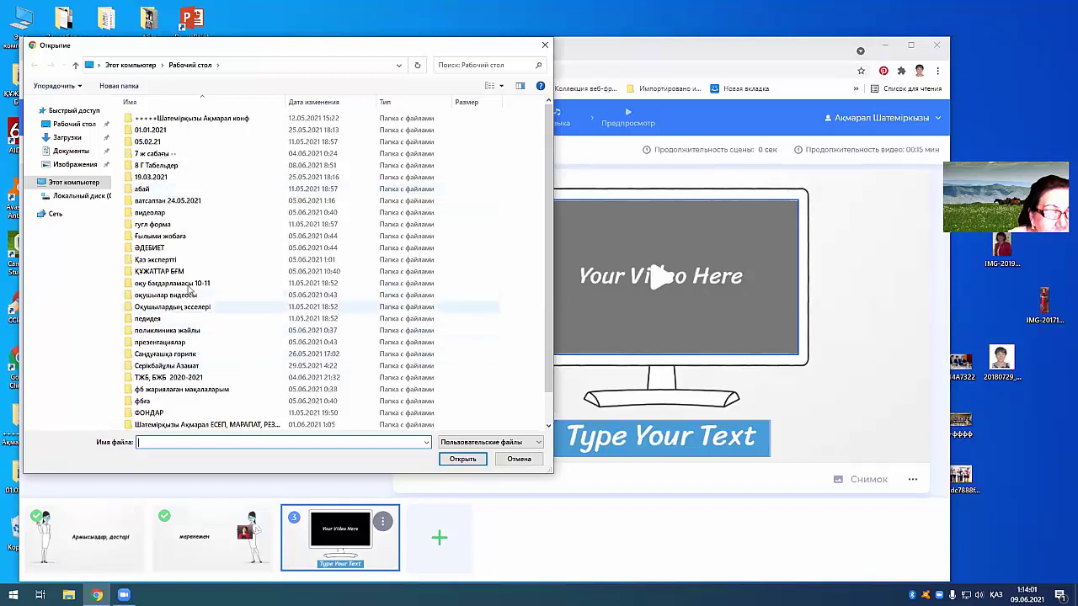
left_click(151, 213)
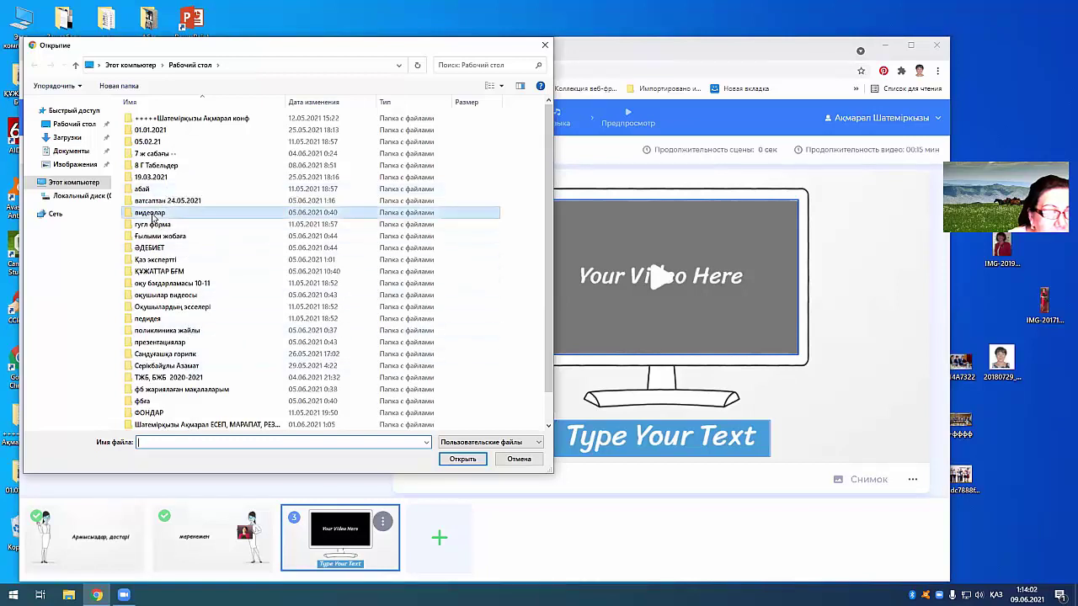
left_click(462, 459)
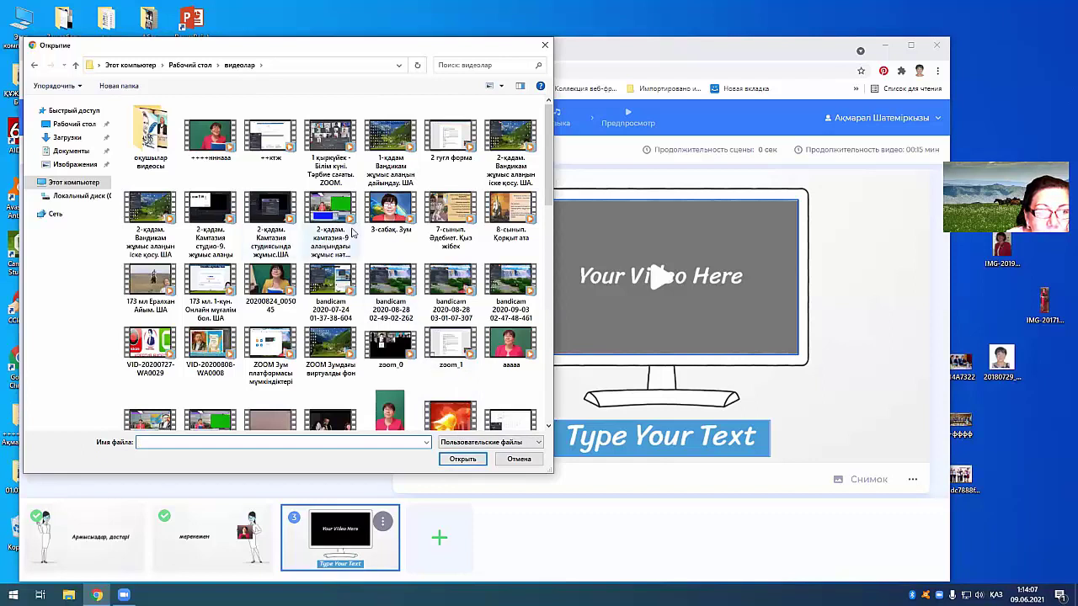
scroll(335, 246, "down", 15)
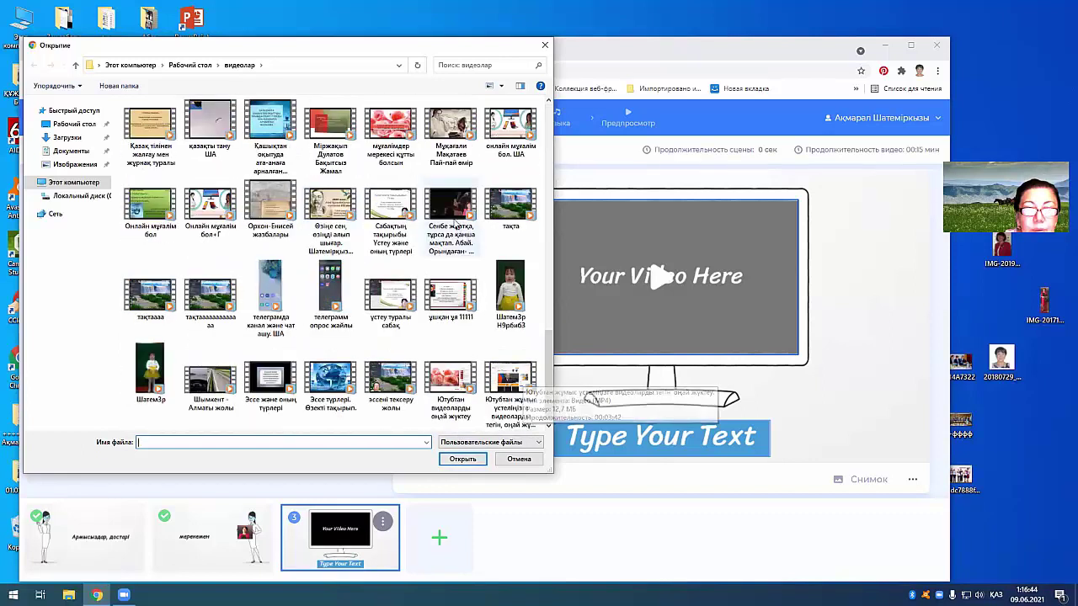
left_click(444, 205)
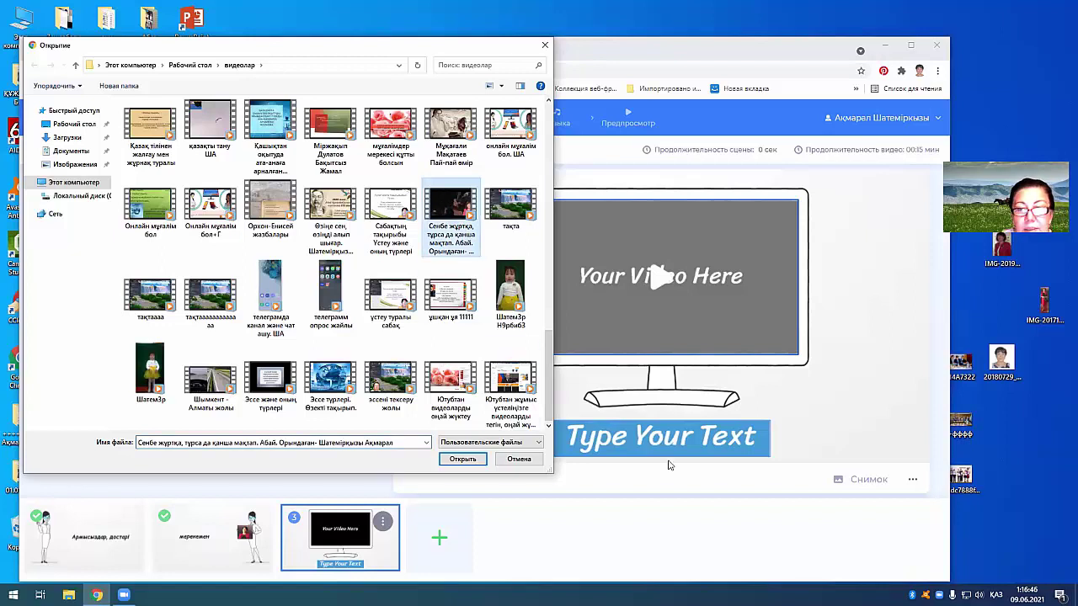
left_click(446, 460)
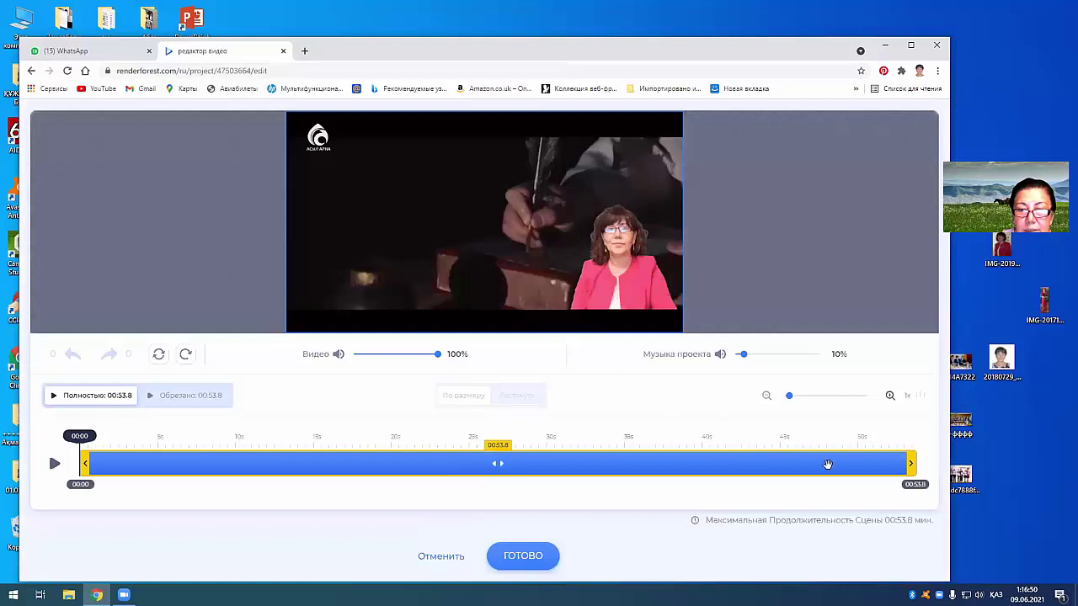
Step: Trim the uploaded clip's end so it runs 30.2 seconds, then apply with ГОТОВО
left_click_drag(910, 463, 476, 455)
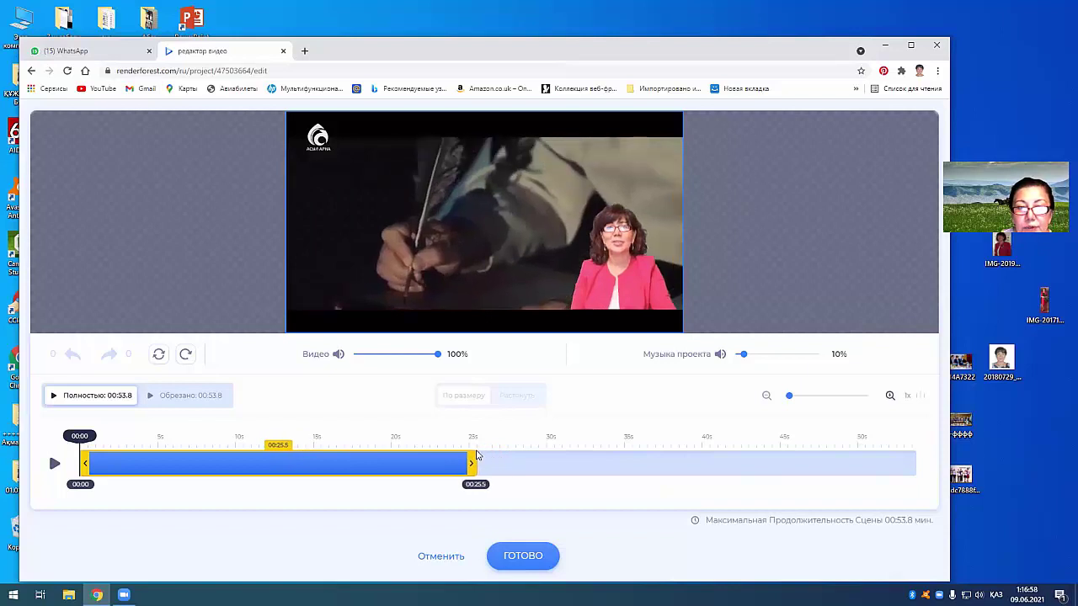
left_click_drag(477, 454, 544, 455)
left_click(525, 556)
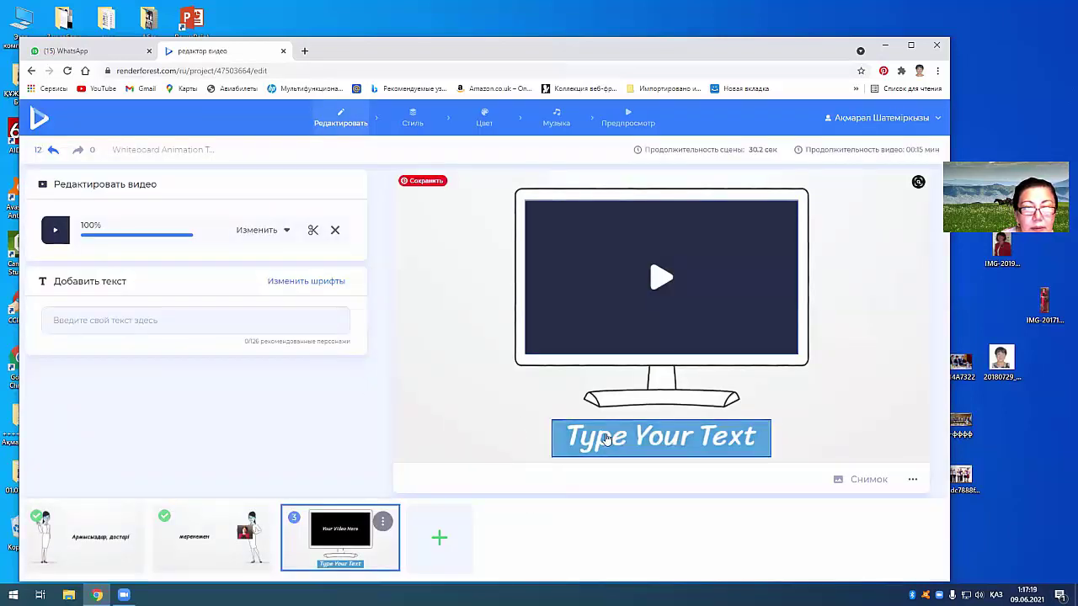
Step: Enter the author's full name as the monitor scene's Добавить текст caption
left_click(126, 321)
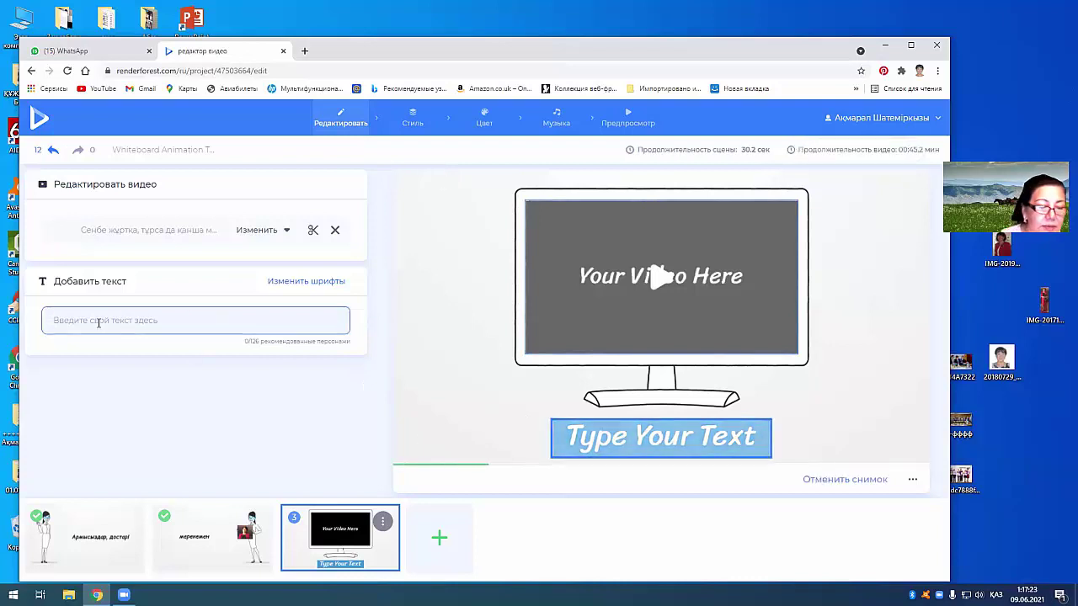
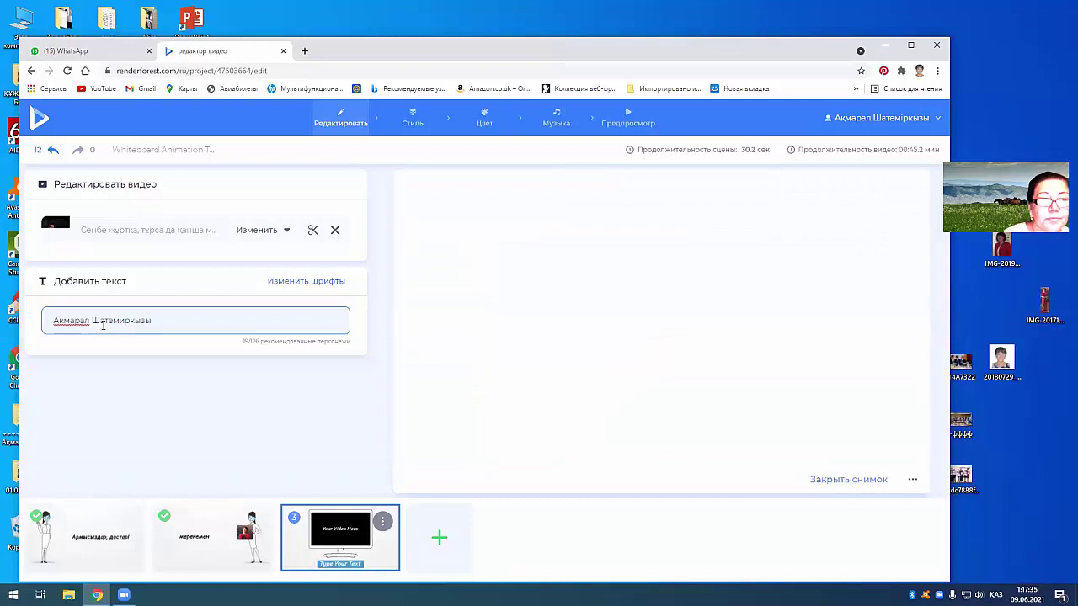
left_click(214, 305)
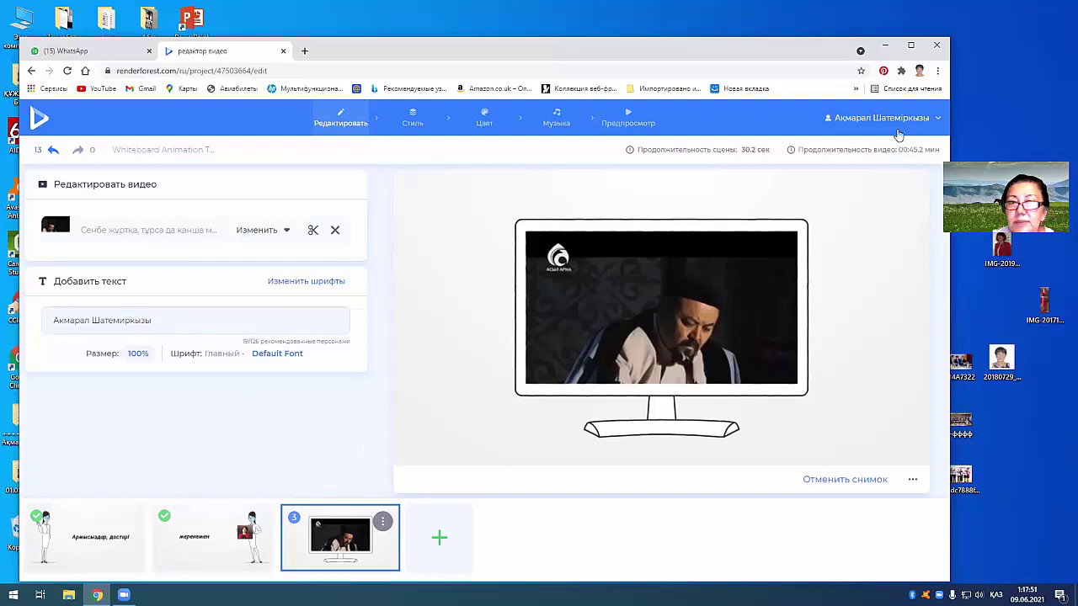
Step: Skip the suggested music in preview and start the Бесплатный предпросмотр low-quality export
left_click(625, 114)
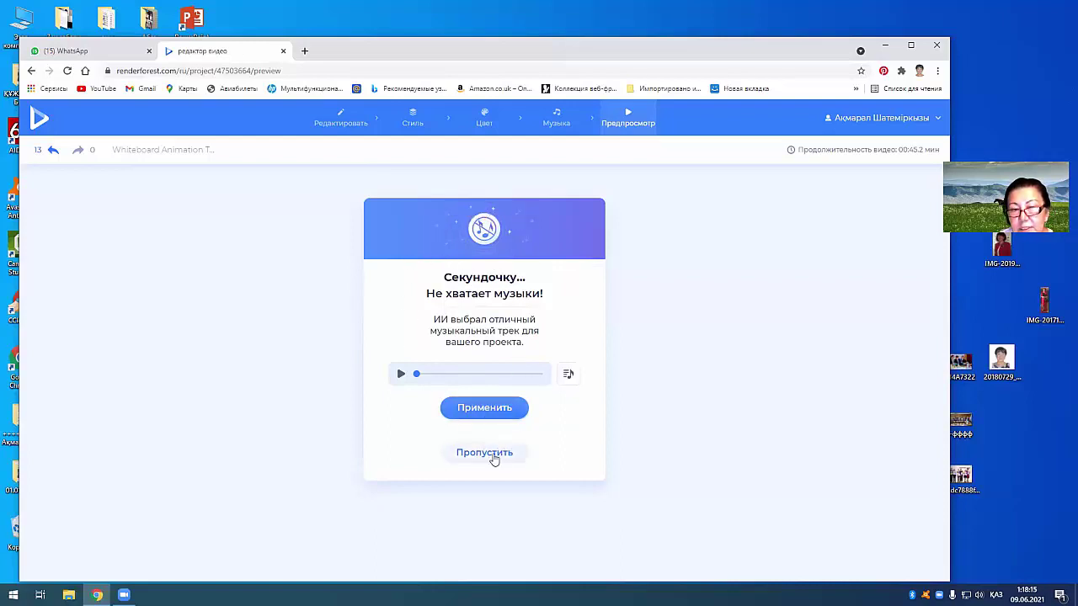
left_click(494, 455)
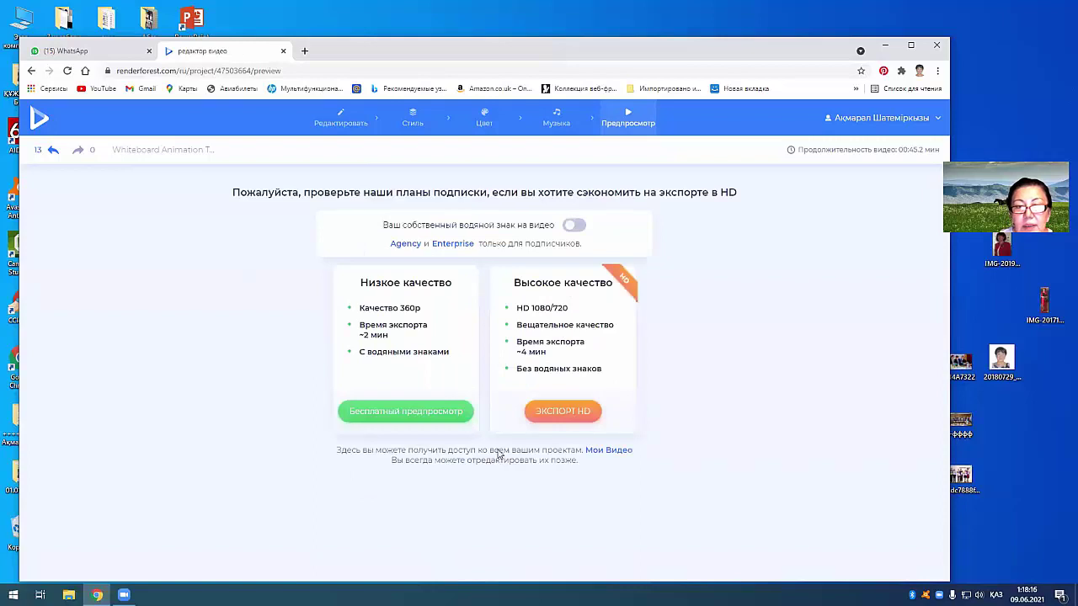
left_click(390, 413)
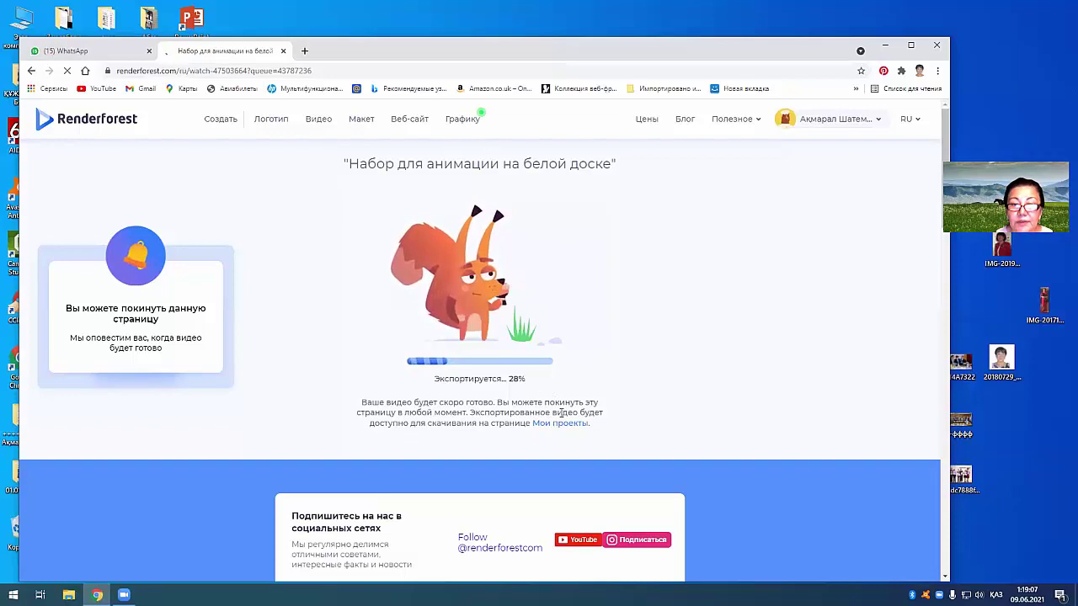
Step: Open the account menu while the free preview export finishes
left_click(842, 123)
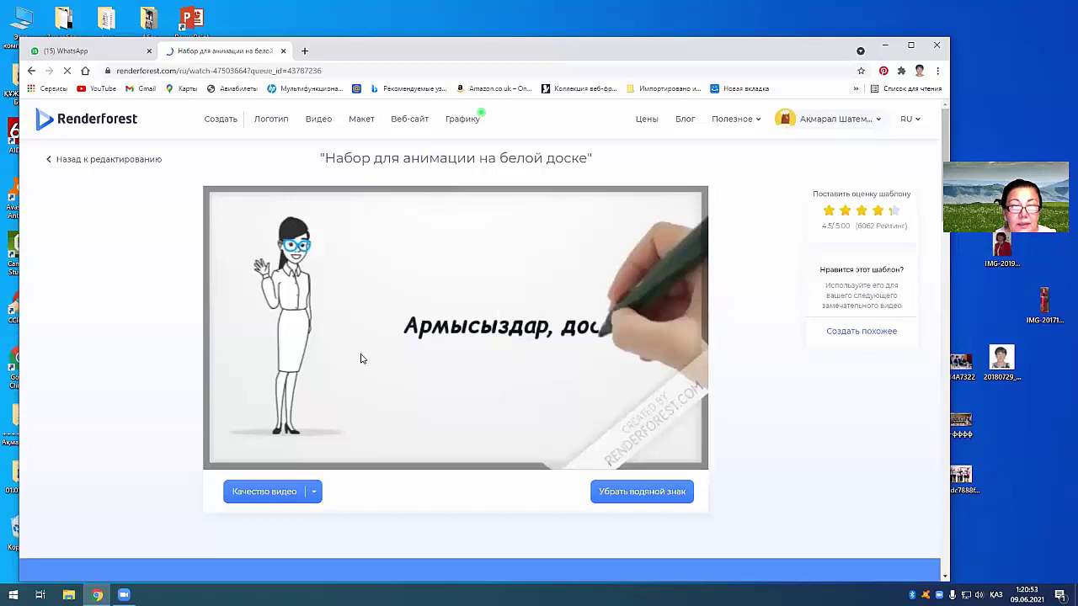
Step: Play the exported 45-second whiteboard video through to 00:45
mouse_move(584, 315)
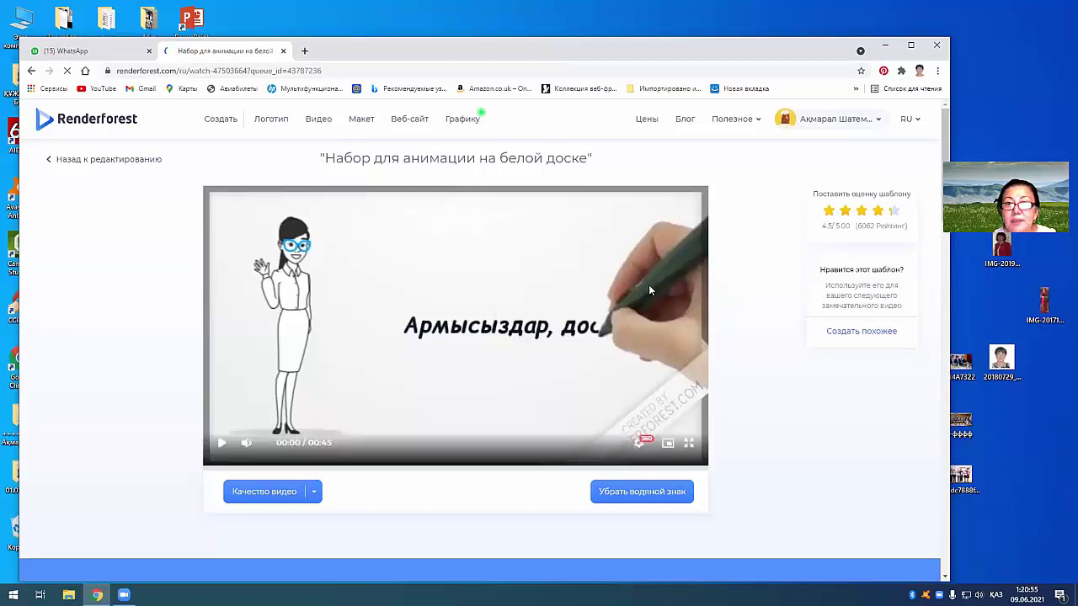
left_click(445, 358)
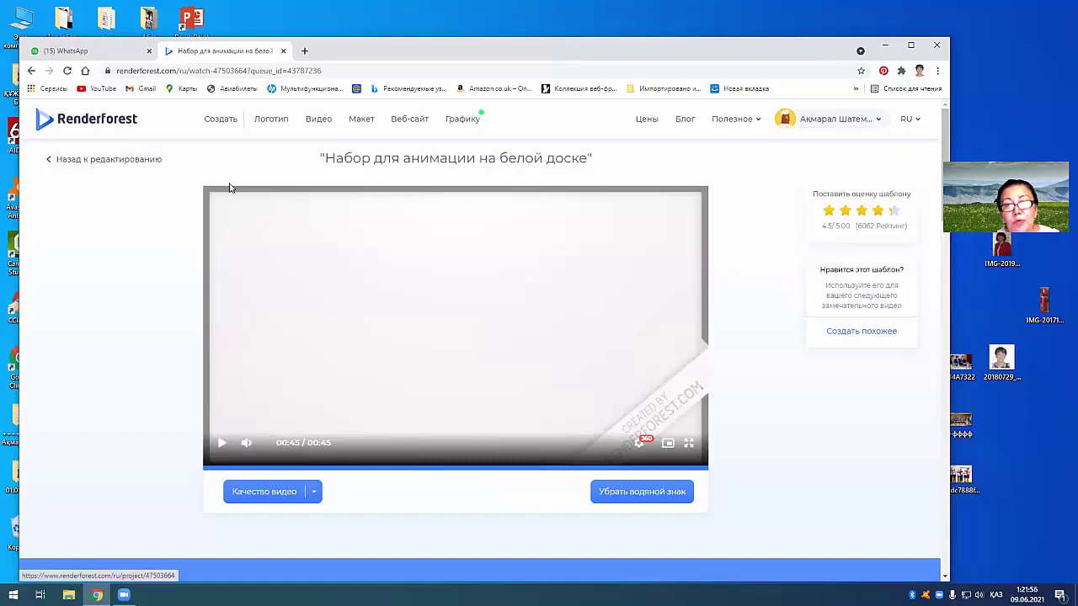
Step: Go to Мои Видео from the account menu and play an earlier whiteboard project
left_click(843, 120)
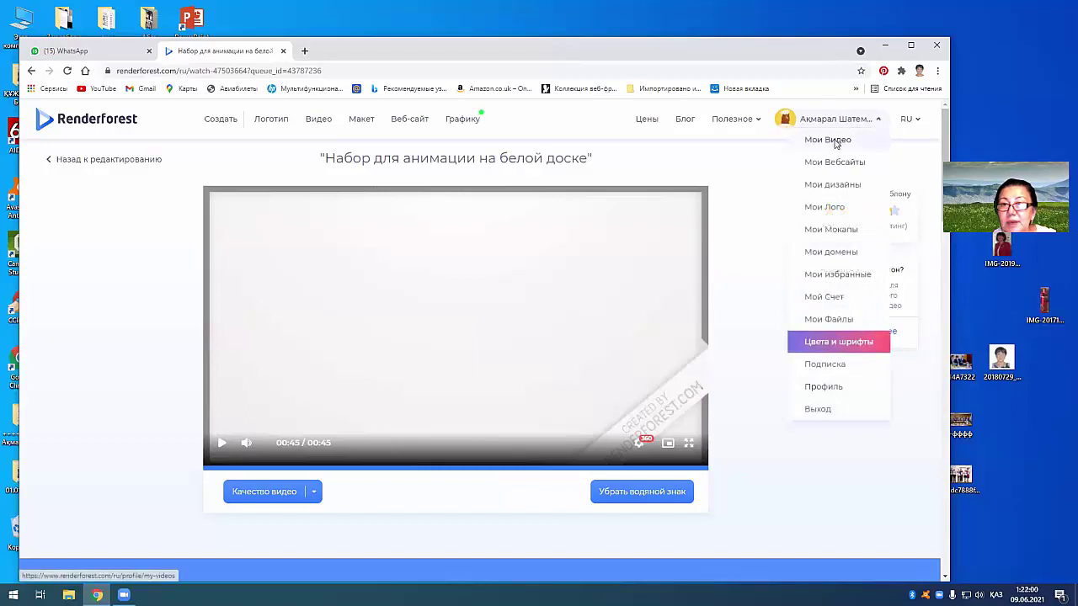
left_click(838, 140)
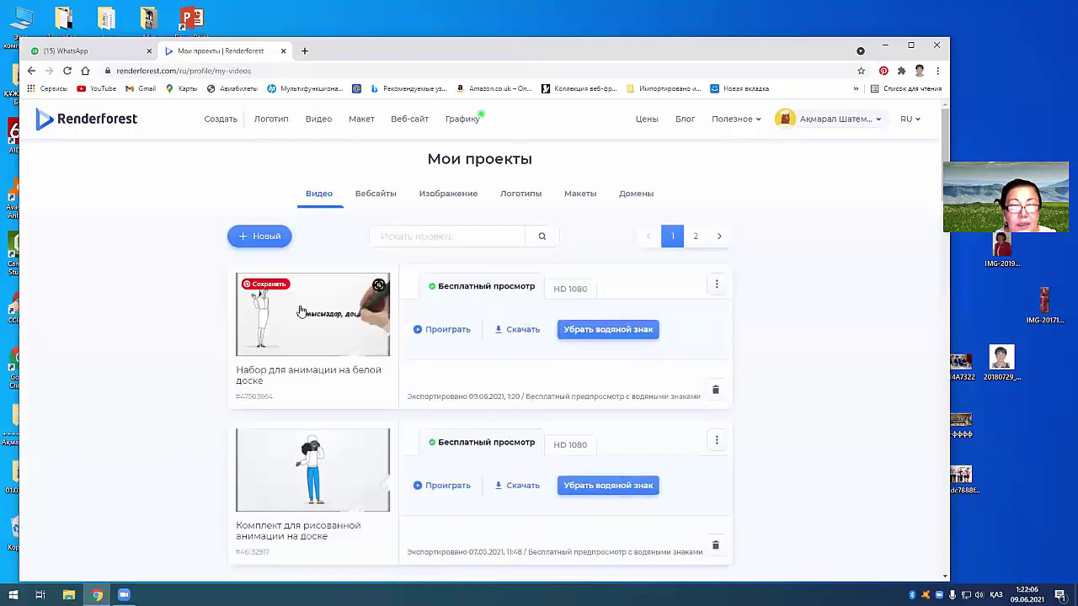
scroll(488, 387, "down", 6)
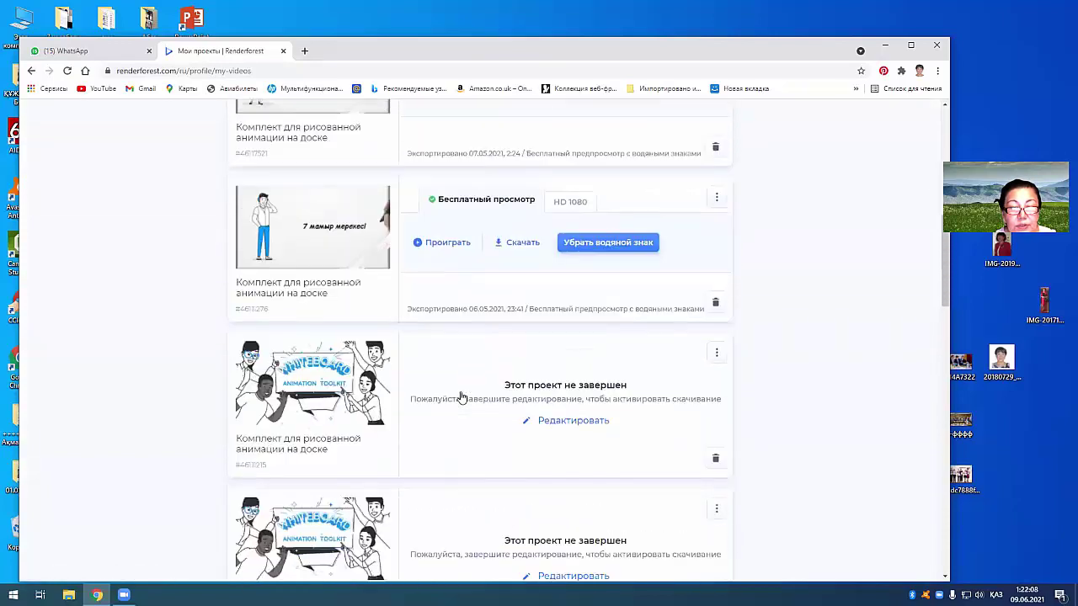
scroll(461, 398, "down", 6)
scroll(461, 397, "down", 3)
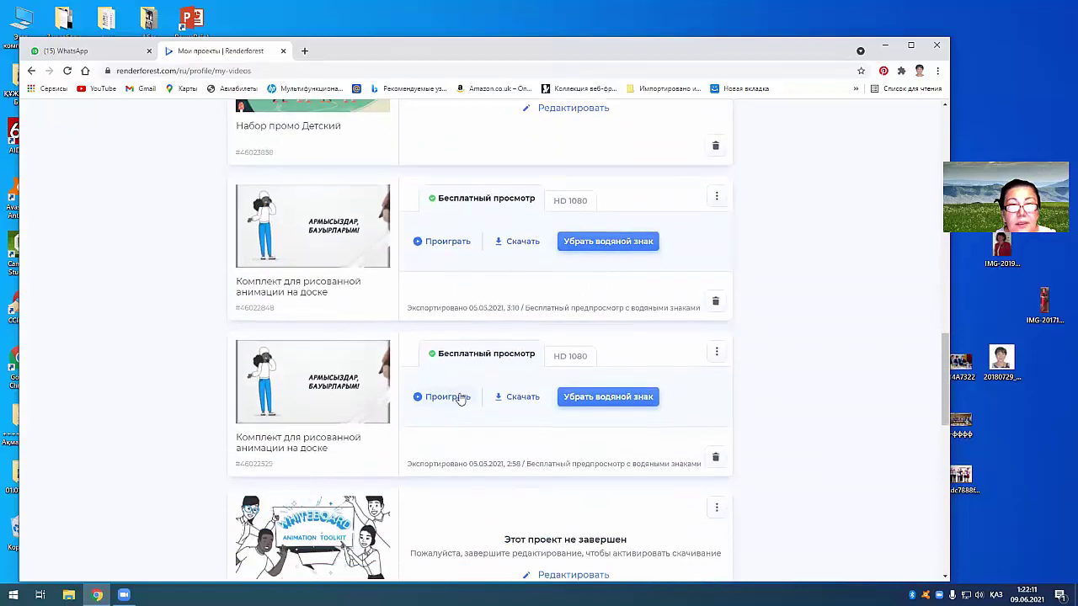
scroll(461, 398, "up", 3)
scroll(461, 398, "down", 3)
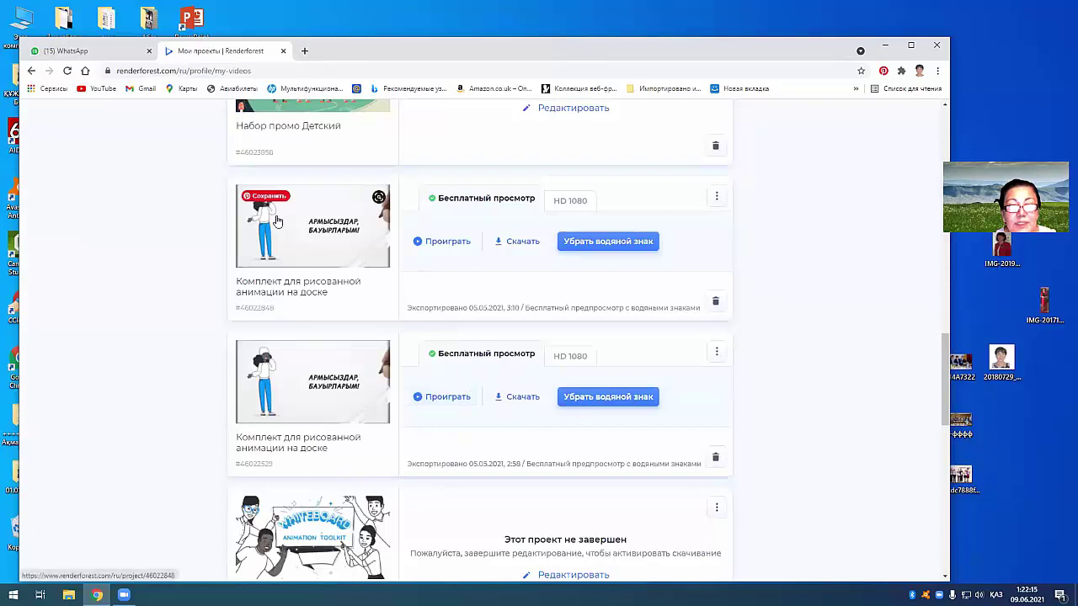
left_click(432, 244)
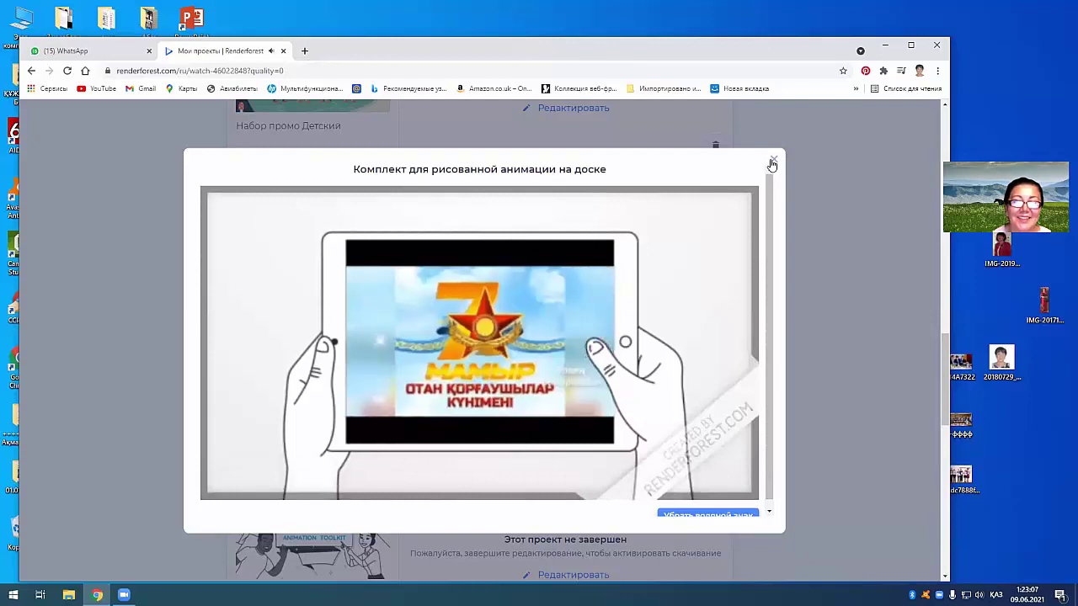
Step: Let the earlier 1:13 whiteboard animation play to its end, then close the player
mouse_move(623, 385)
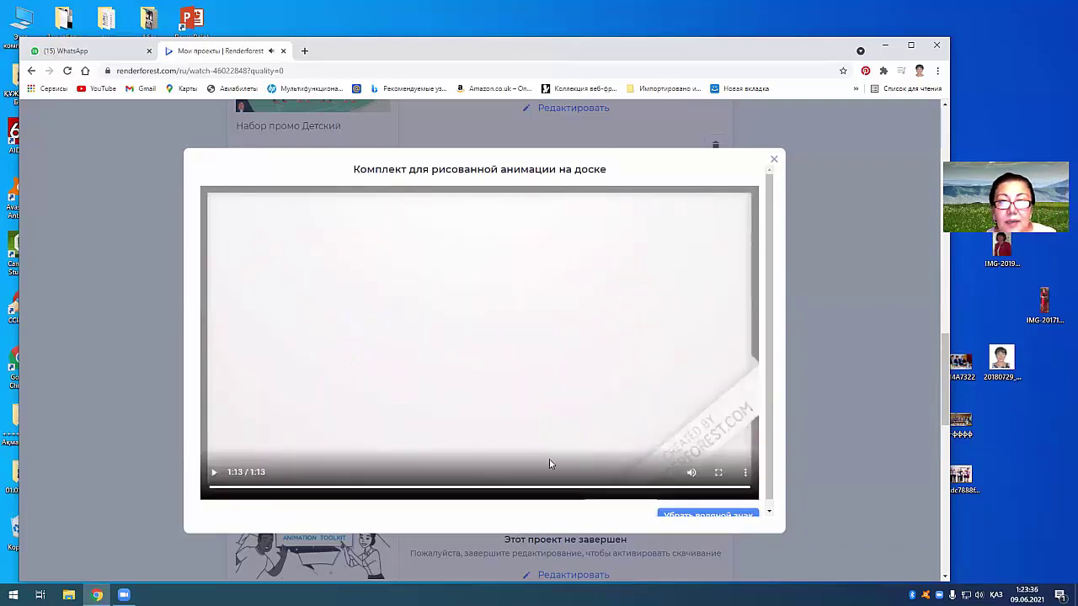
left_click(775, 163)
Step: Download the newly exported whiteboard video and browse to the Desktop in the Save dialog
scroll(448, 399, "up", 2)
scroll(448, 400, "up", 10)
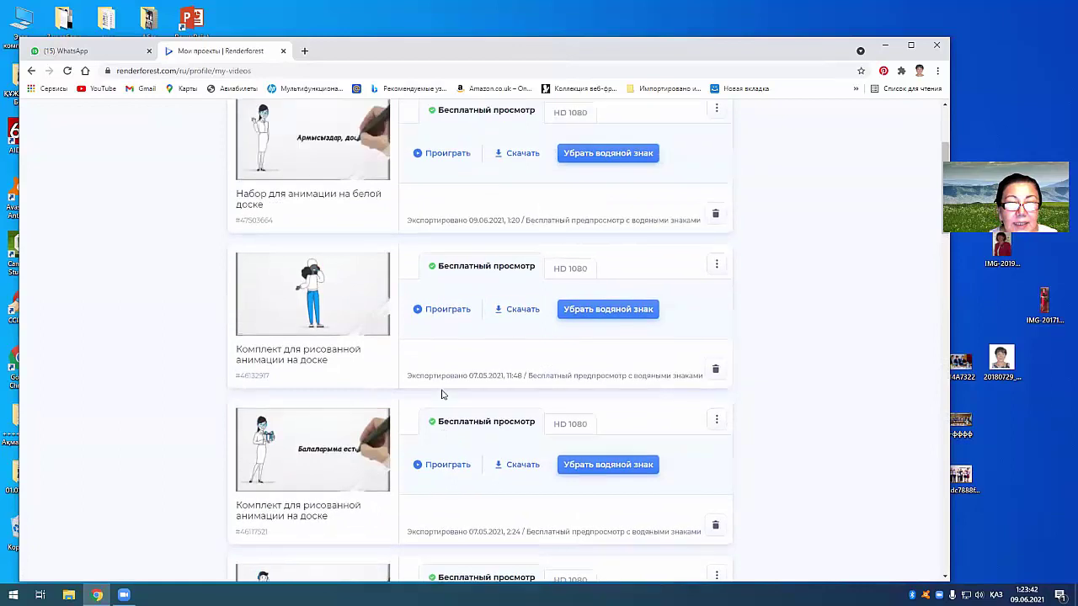
scroll(442, 394, "up", 3)
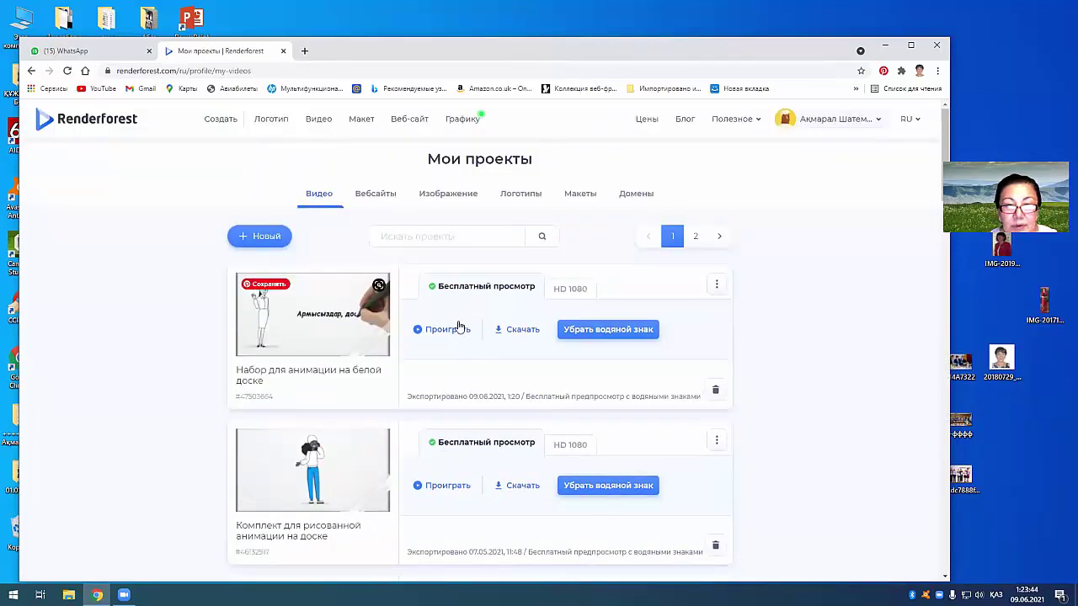
left_click(520, 331)
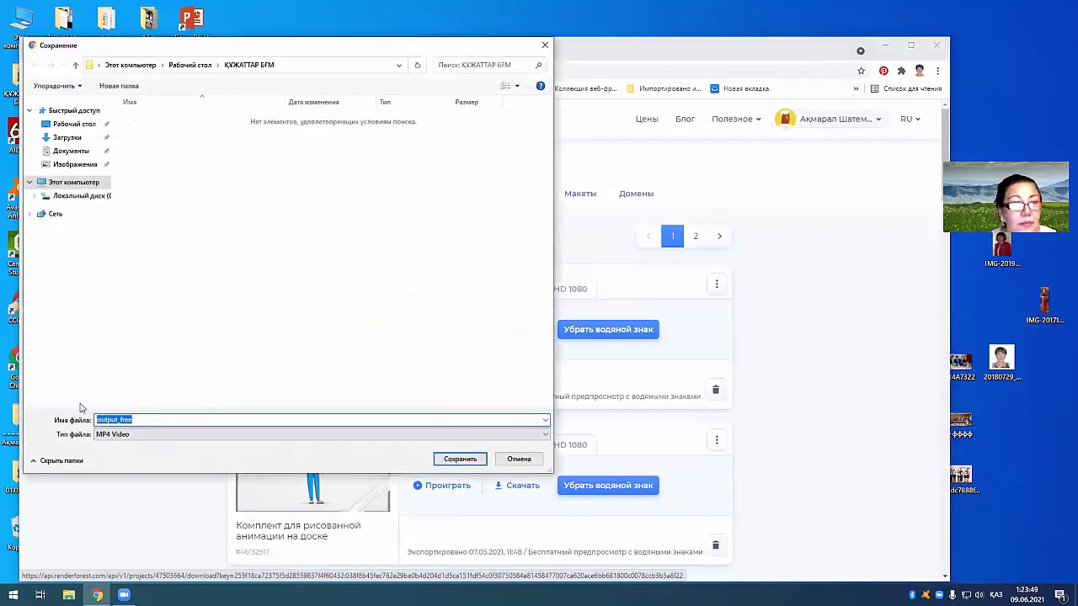
left_click(183, 71)
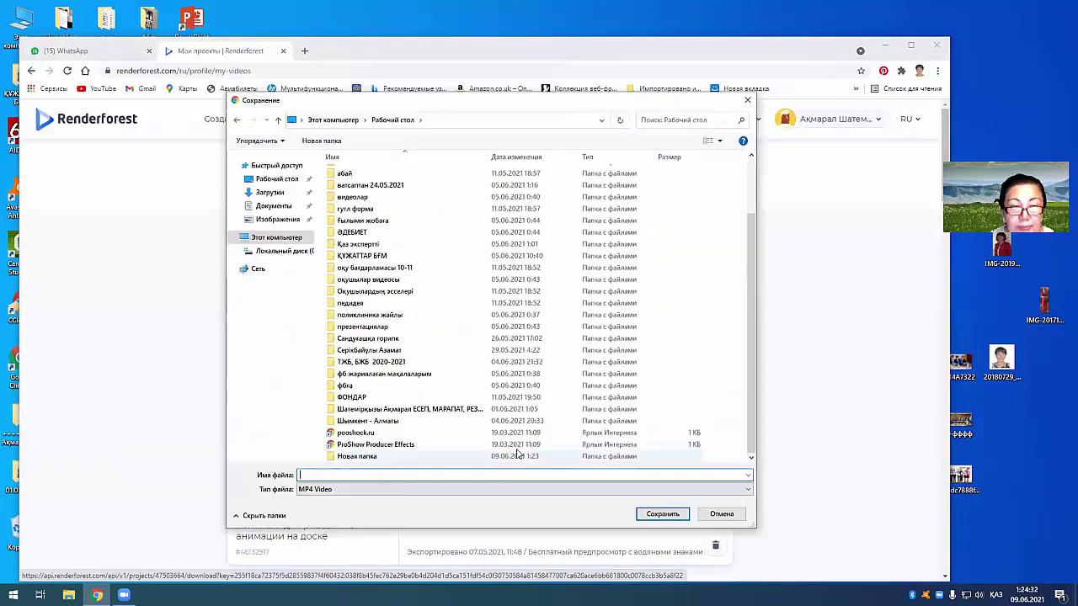
Step: Create a new folder on the desktop from the Save dialog's context menu
right_click(682, 320)
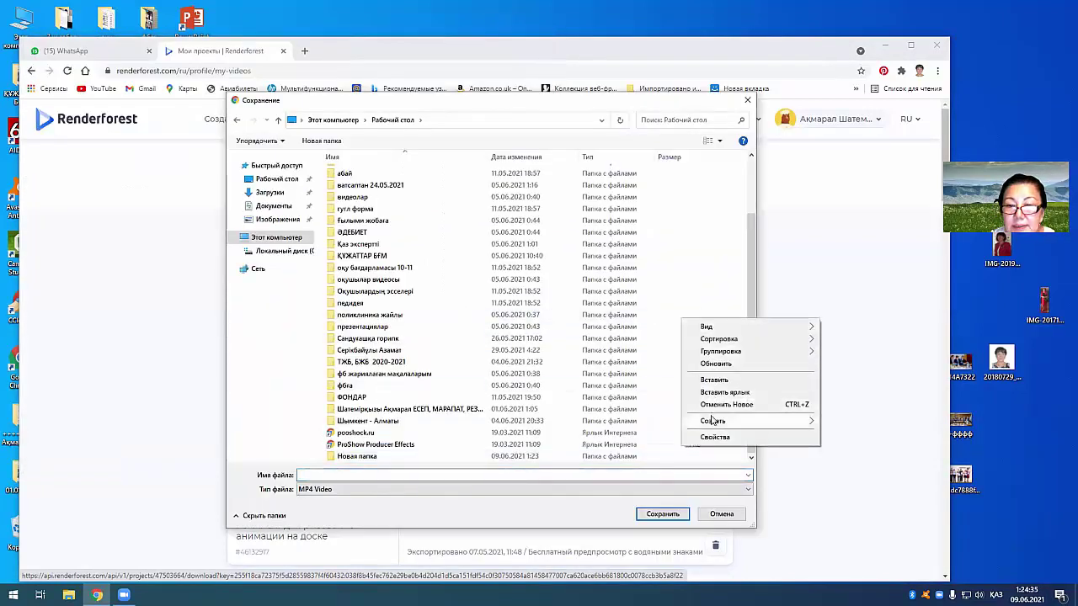
mouse_move(715, 421)
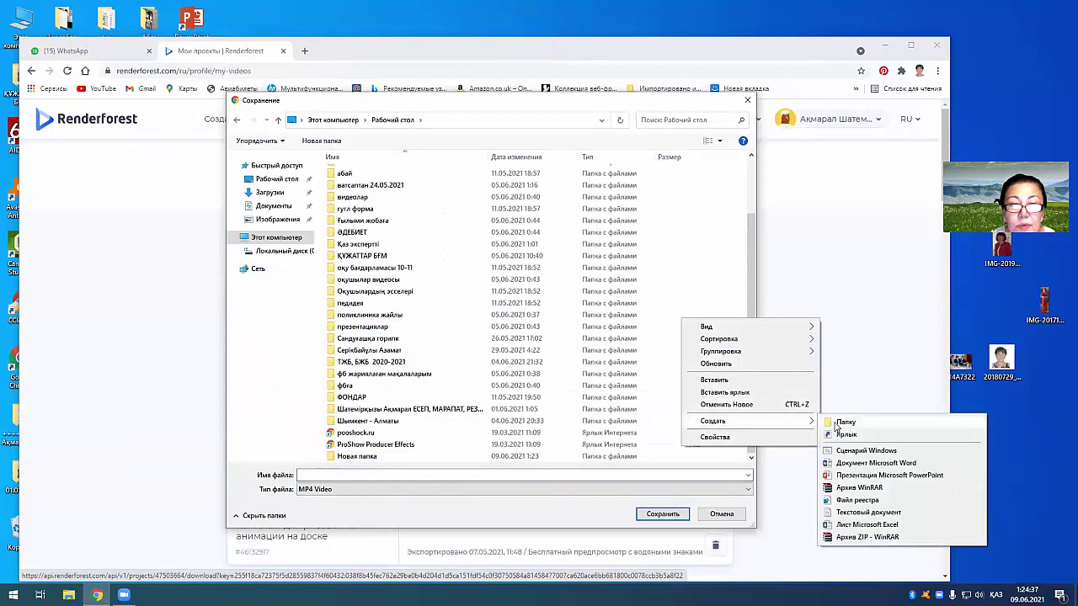
left_click(844, 423)
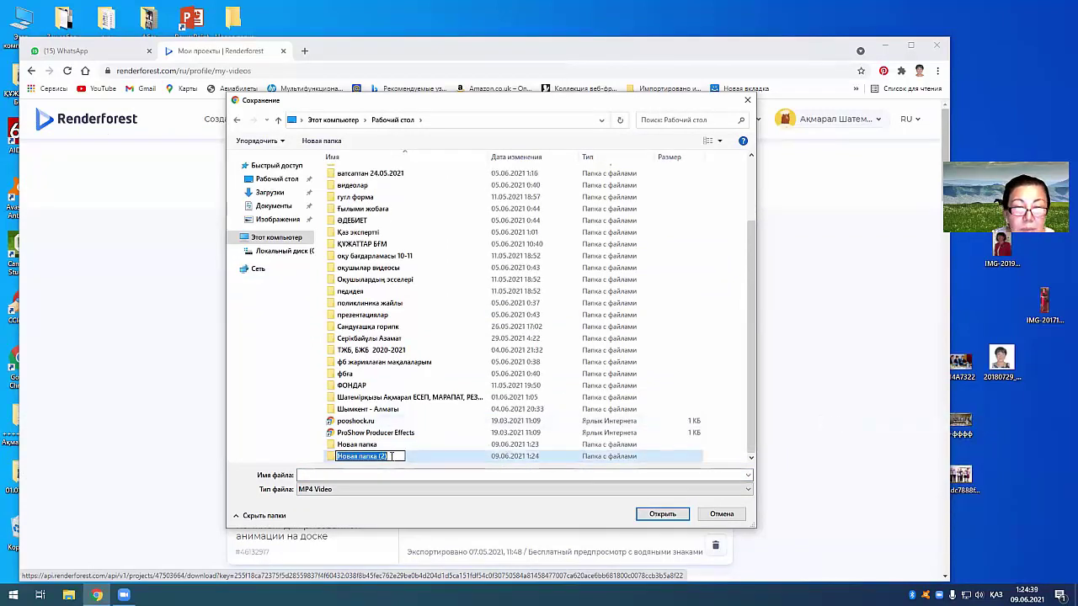
left_click_drag(407, 410, 384, 456)
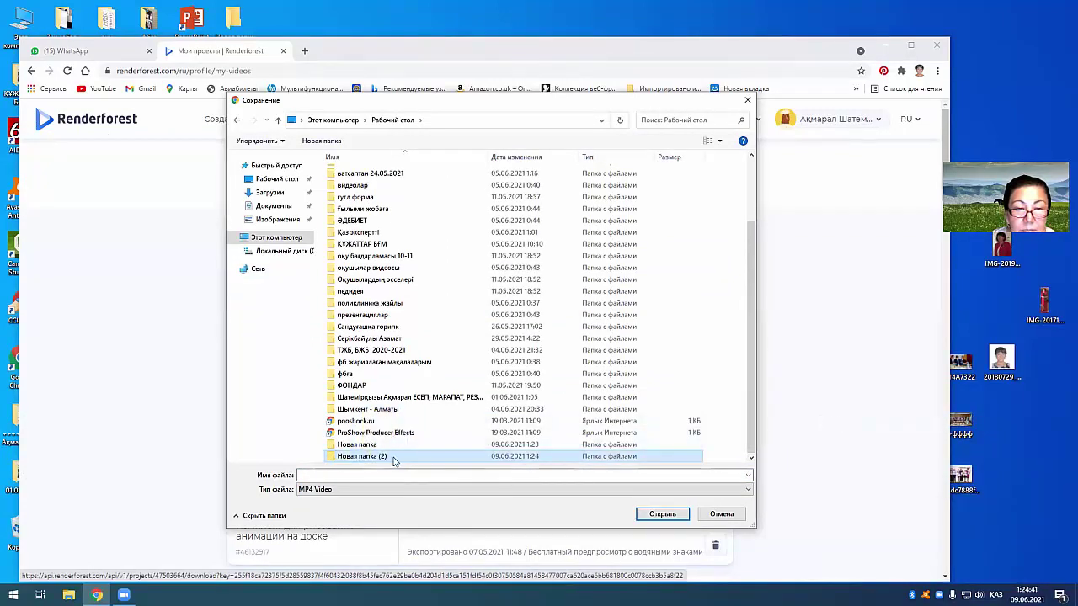
Step: Rename the folder 'рендерфорест видеолары' and save the video as 'курс' plus the author's name
right_click(404, 461)
left_click(429, 433)
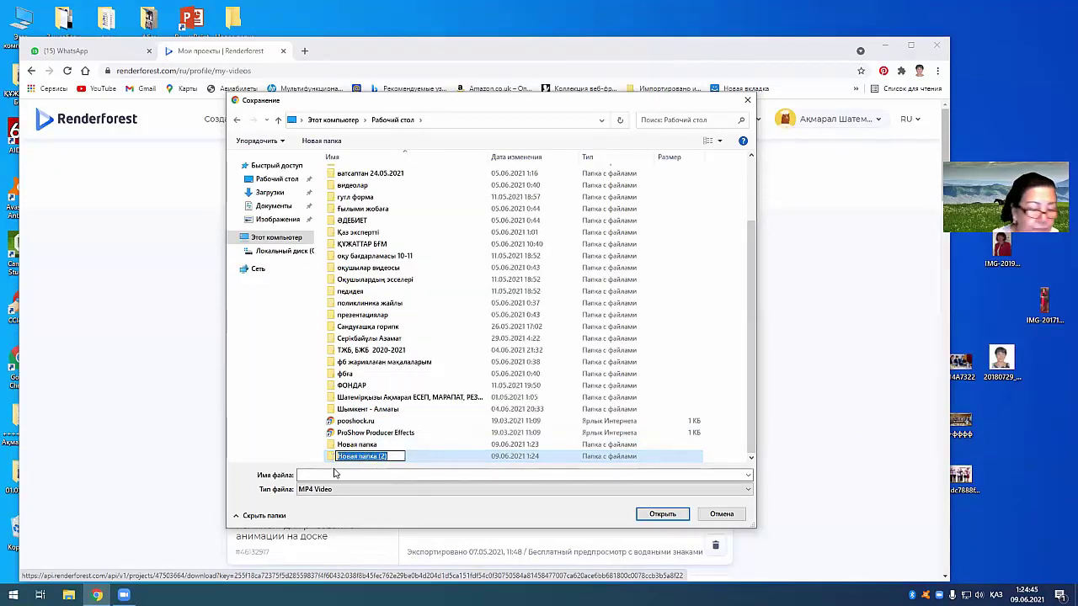
type("д")
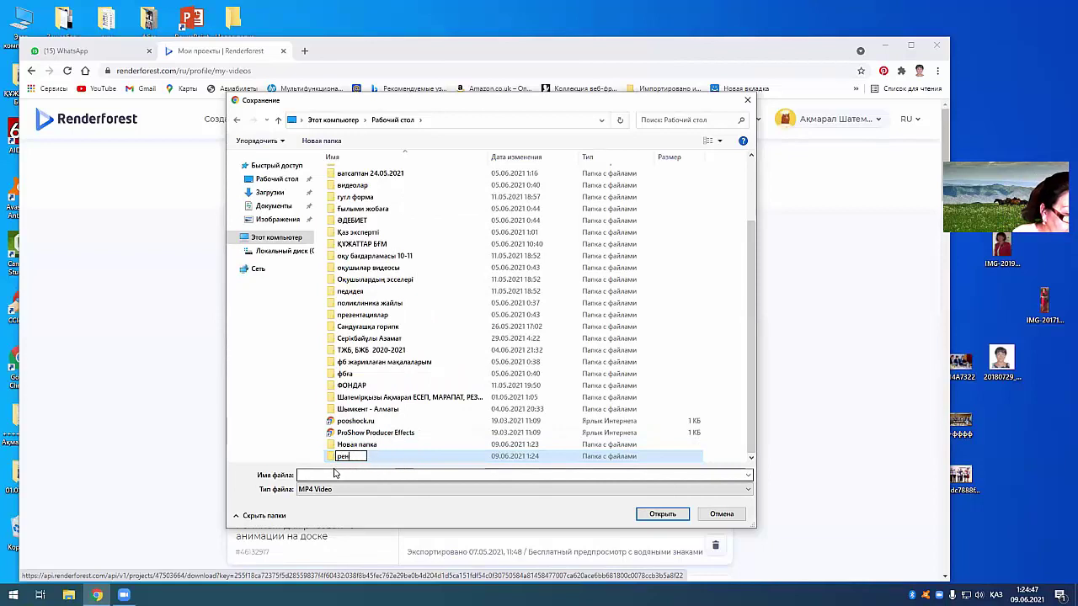
type("ендерфорест видеолары")
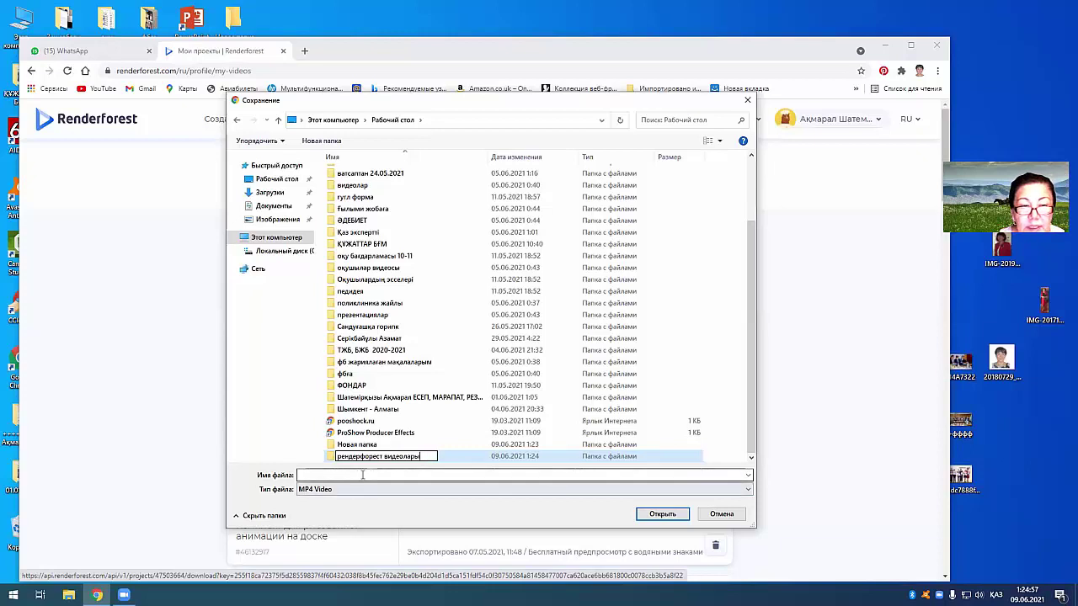
left_click(320, 475)
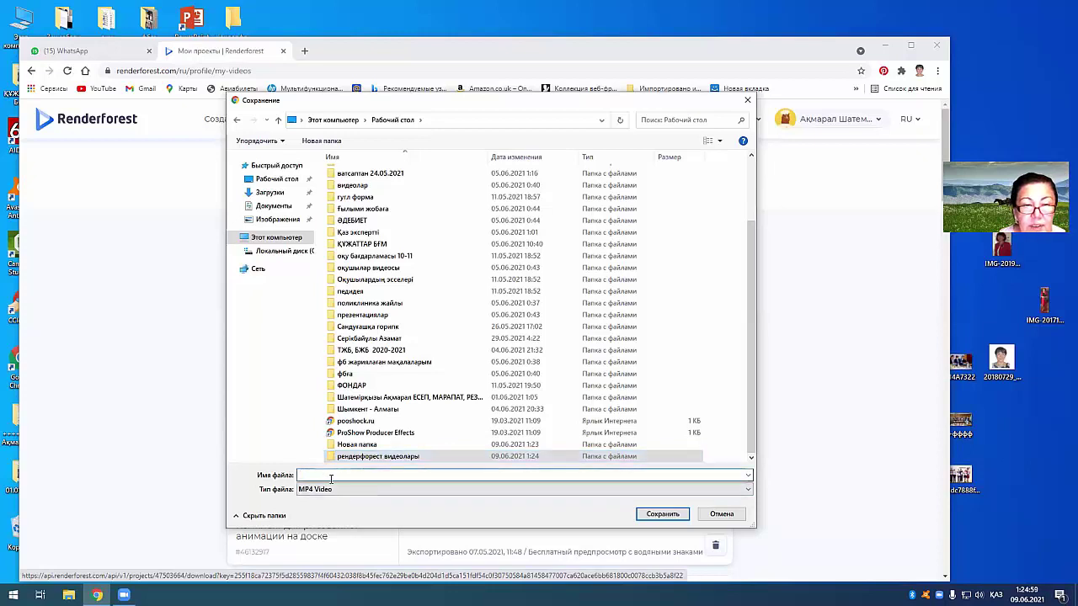
type("к")
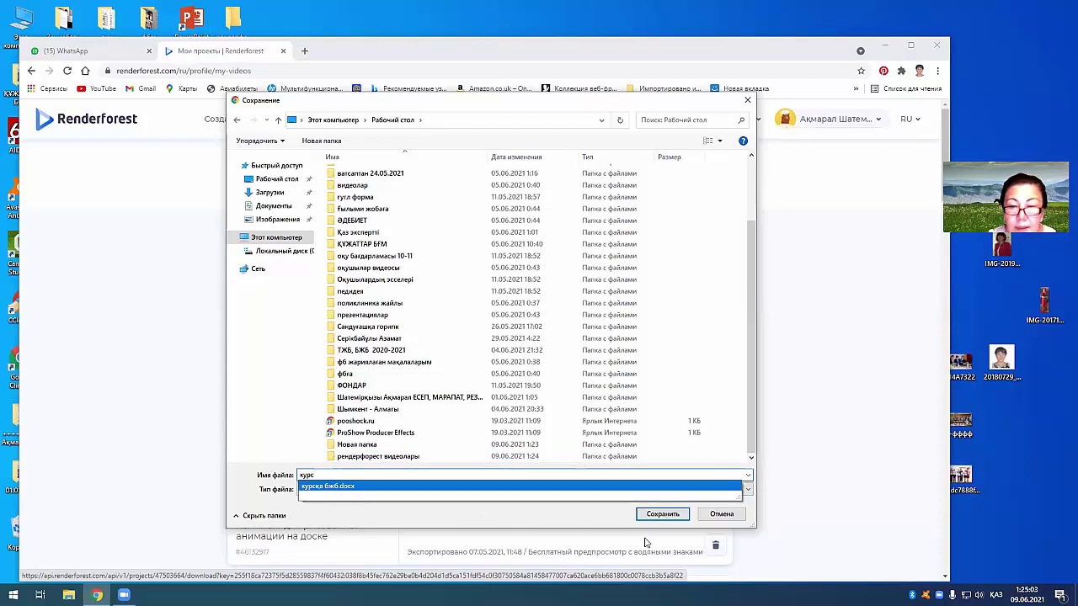
type("урс ")
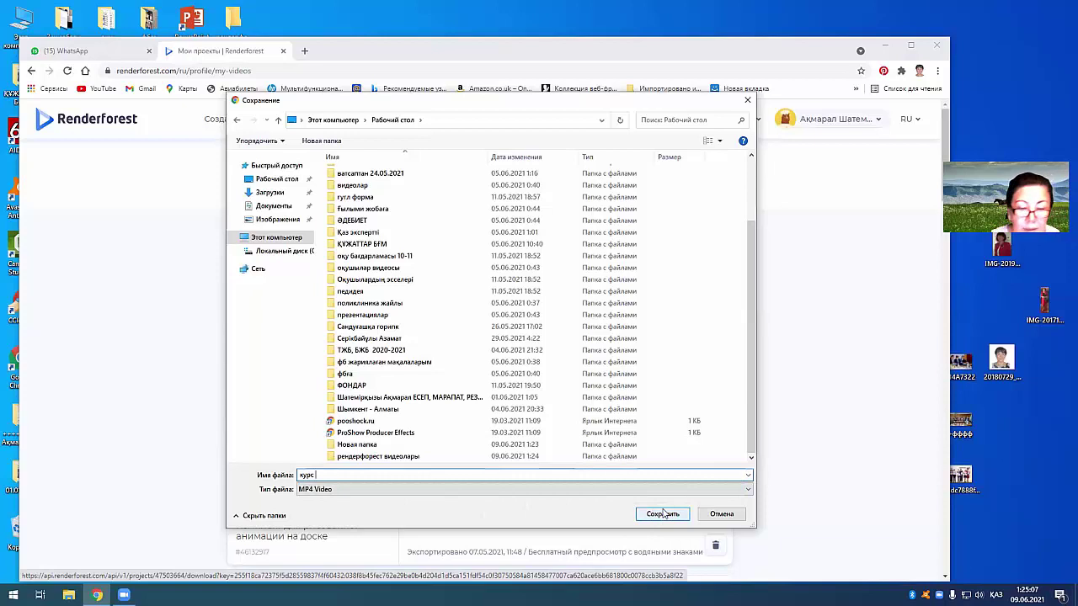
type("Ақгул")
left_click(662, 513)
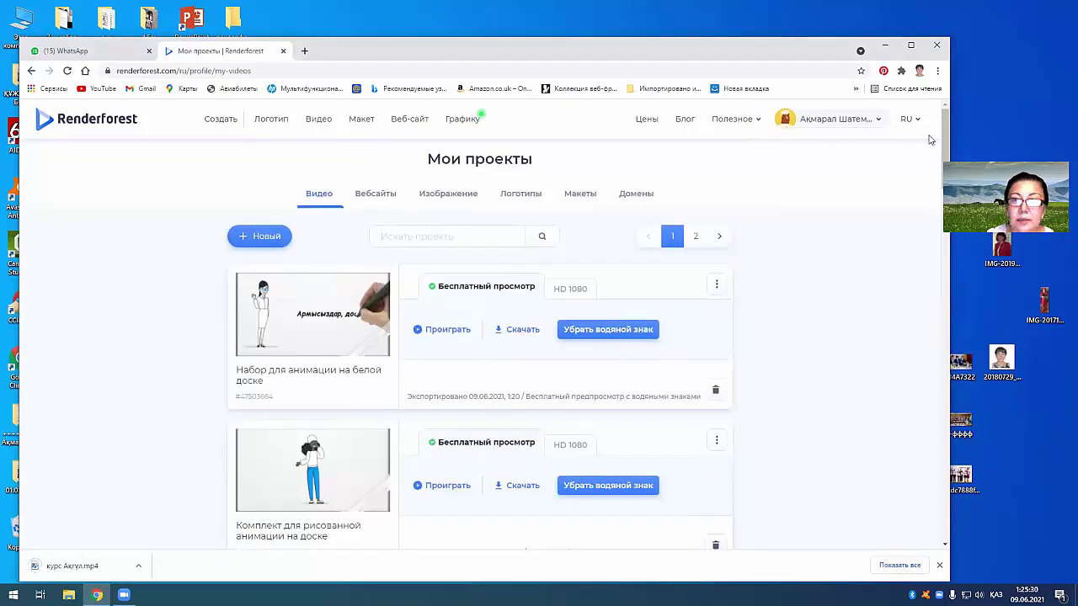
Step: Close the browser, then download the first whiteboard animation project again
left_click(965, 54)
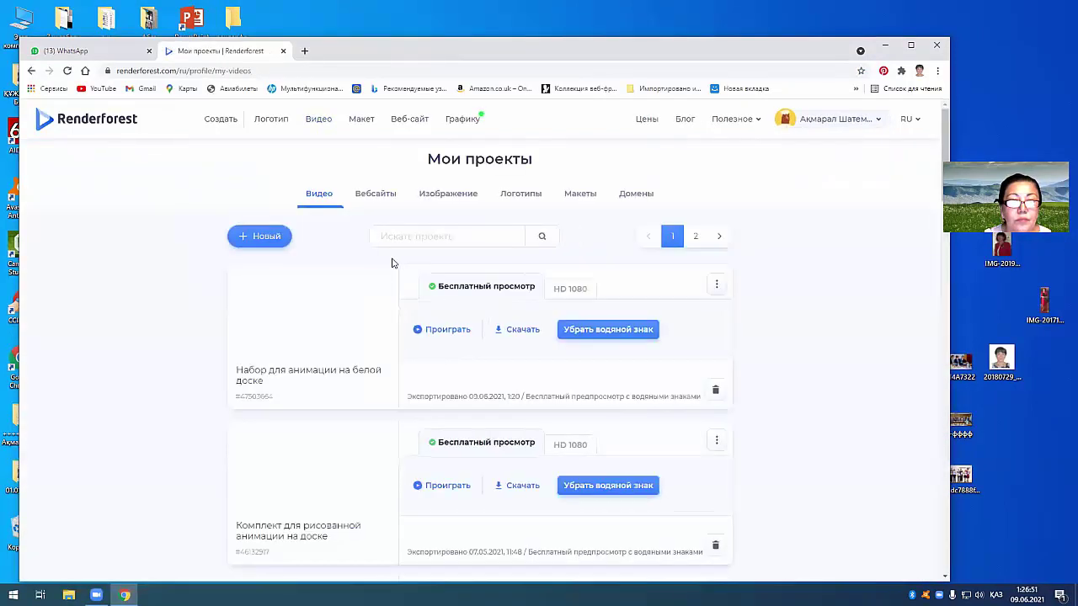
left_click(514, 329)
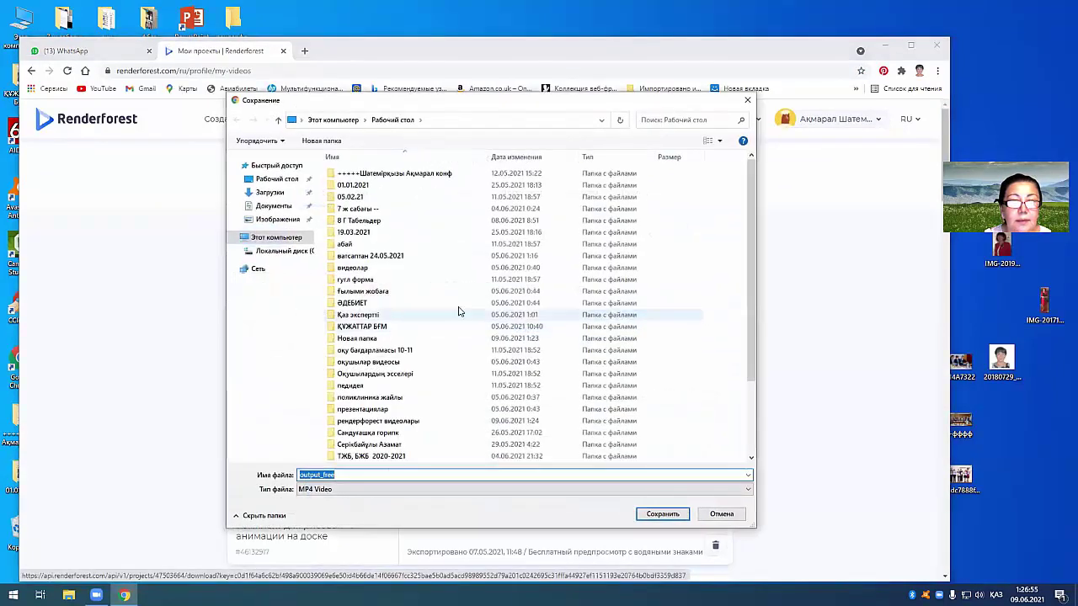
Step: Open the desktop 'рендерфорест видеолары' folder and save the video there, keeping the name output_free
scroll(362, 287, "down", 3)
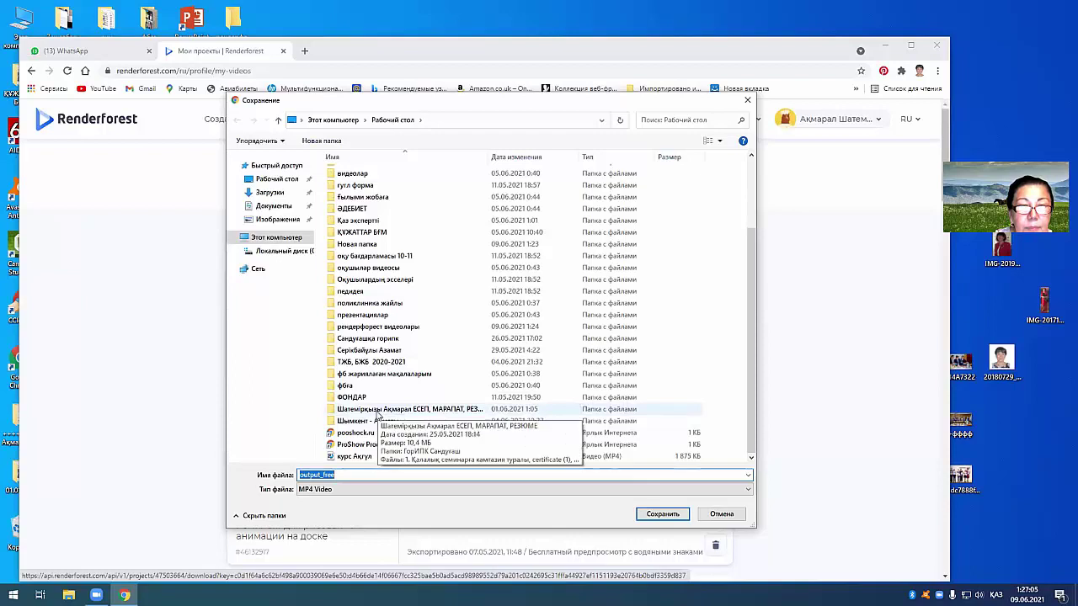
scroll(377, 414, "up", 3)
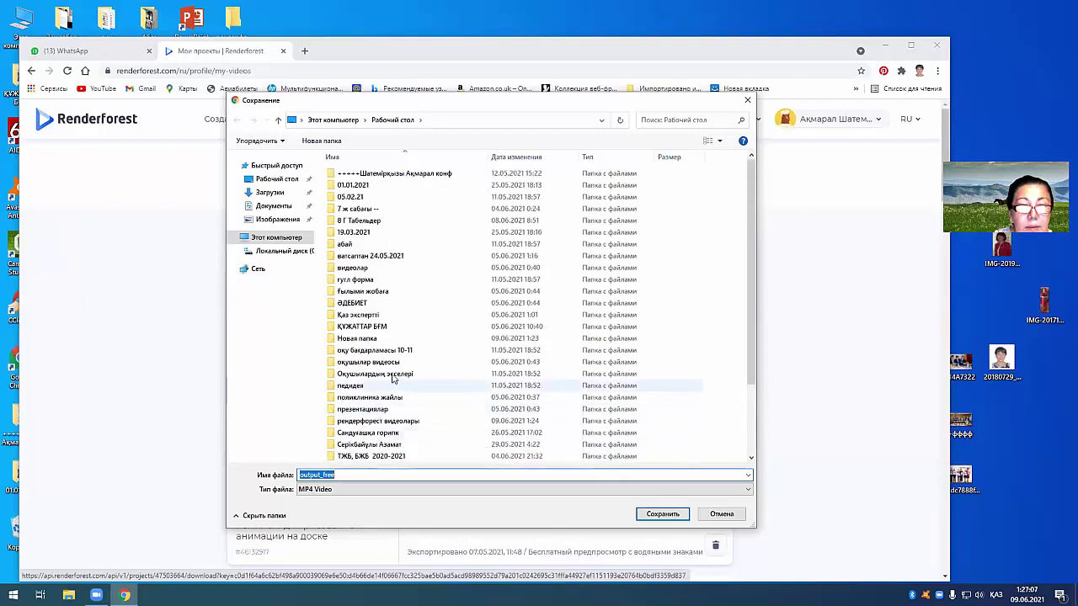
scroll(427, 287, "down", 1)
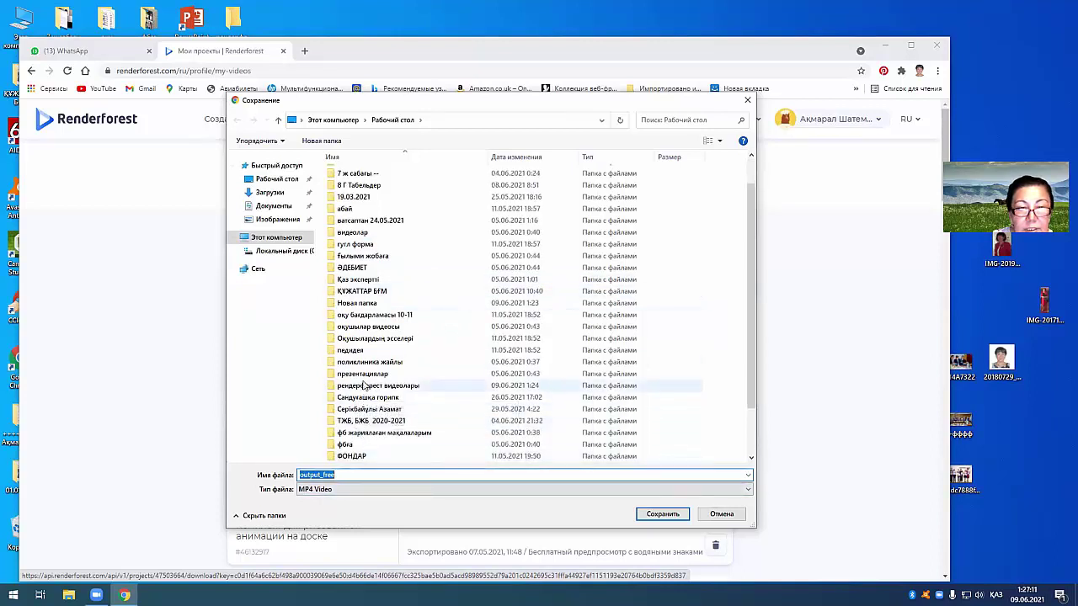
left_click(363, 389)
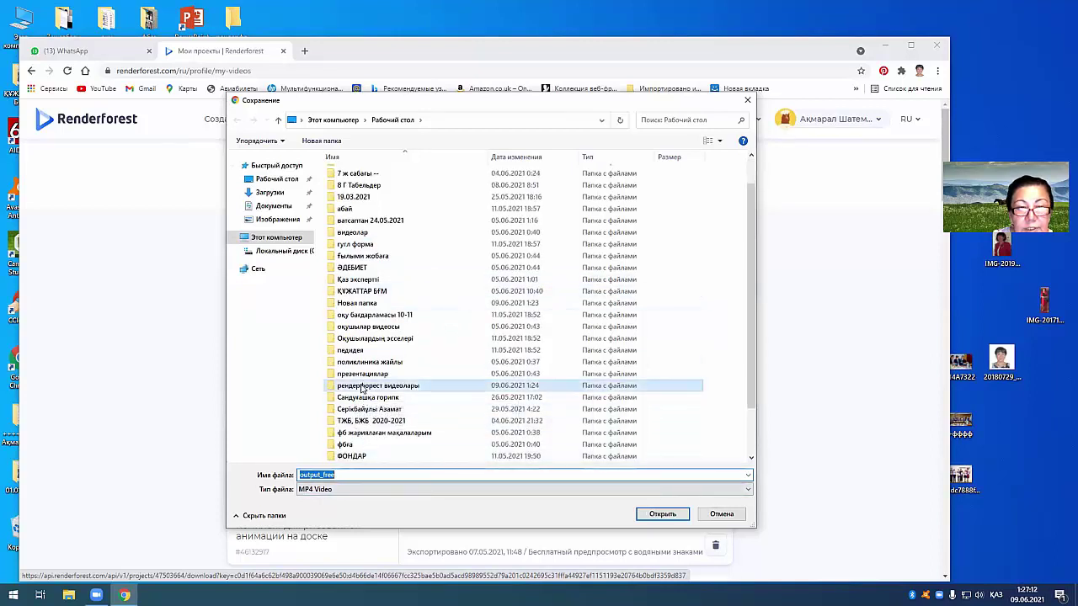
left_click(651, 516)
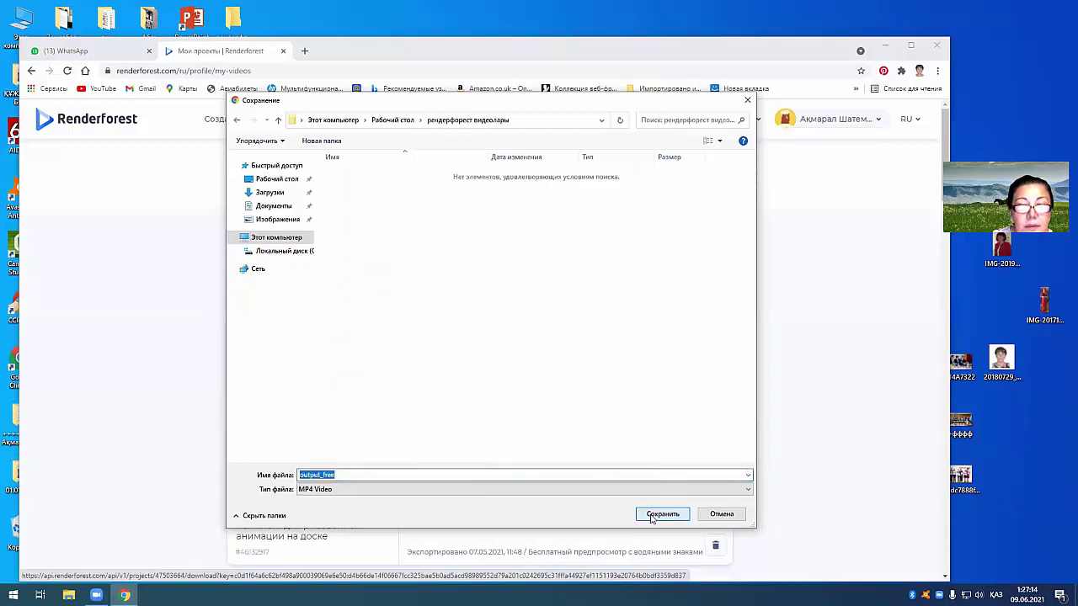
left_click(661, 514)
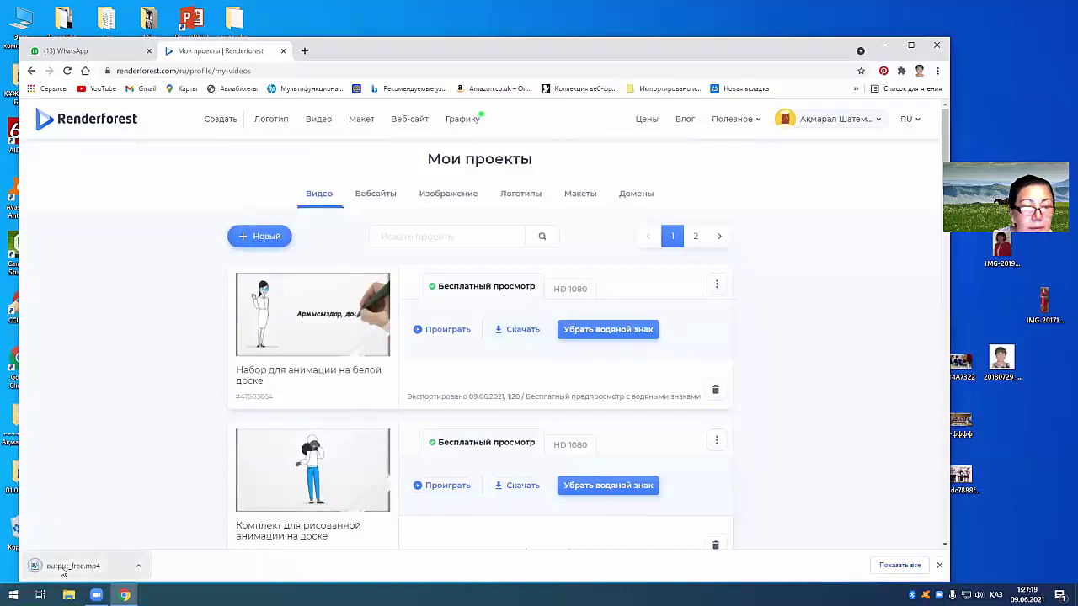
Step: Open output_free.mp4 from the download bar in Windows Media Player and close Chrome
left_click(61, 571)
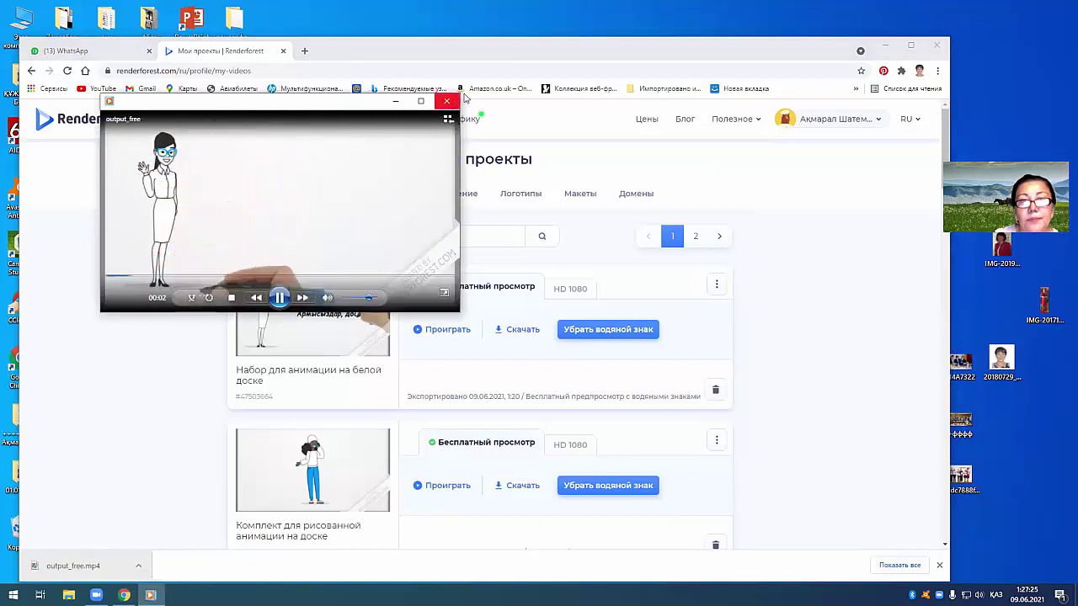
left_click(937, 44)
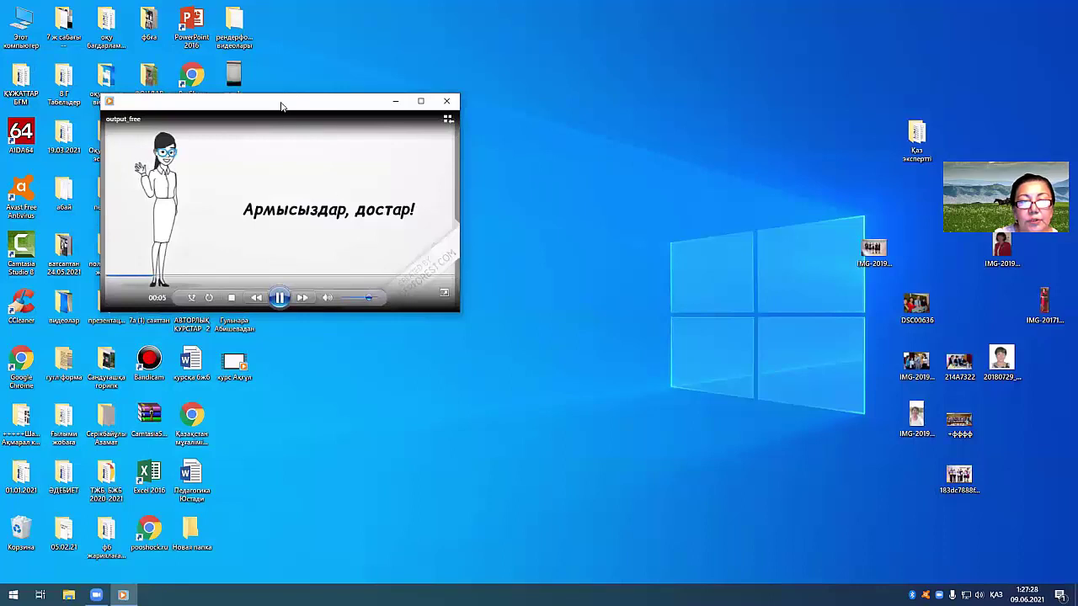
Step: Move and enlarge the Media Player window, then let output_free play to its end
left_click_drag(282, 106, 452, 123)
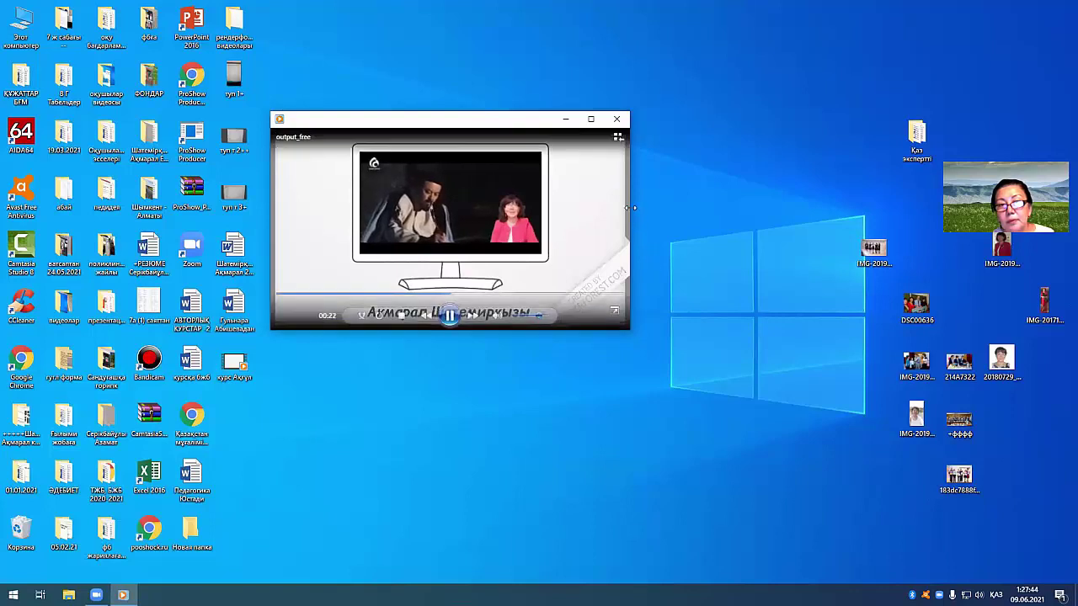
left_click_drag(630, 204, 783, 204)
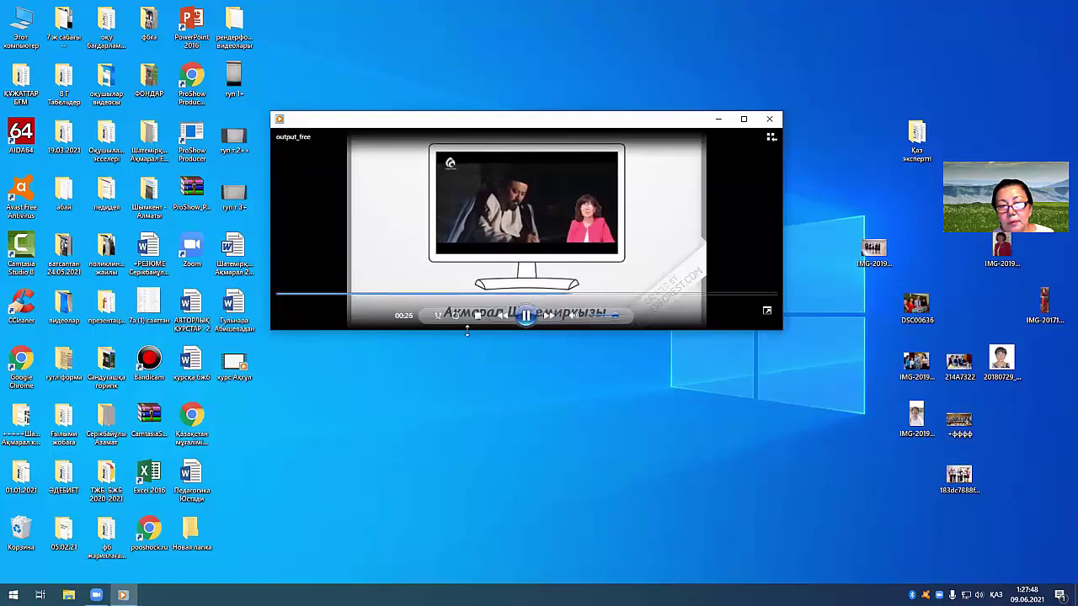
left_click_drag(462, 331, 462, 409)
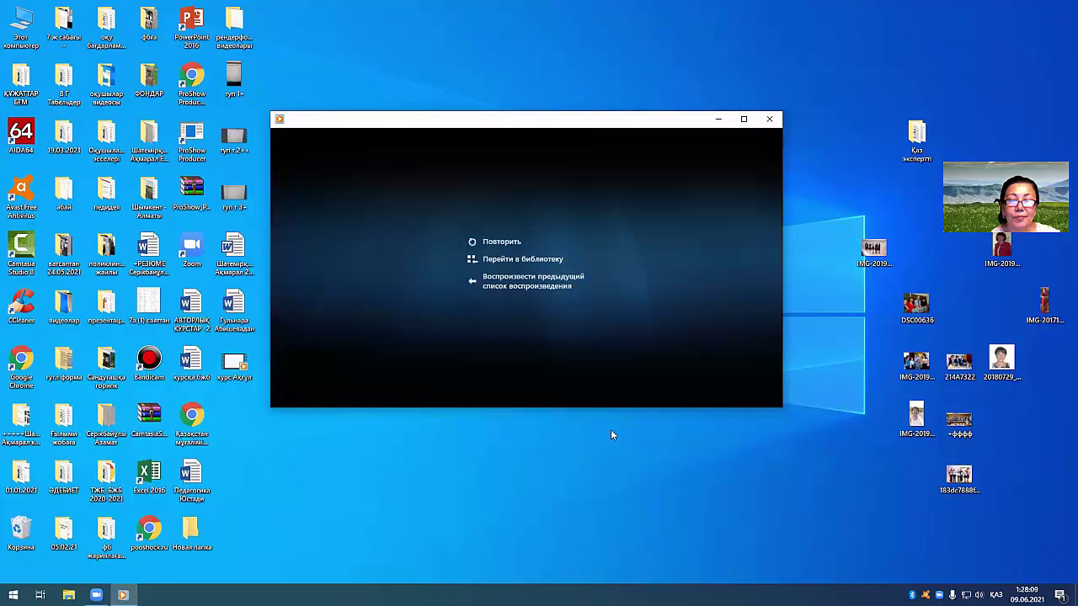
mouse_move(596, 382)
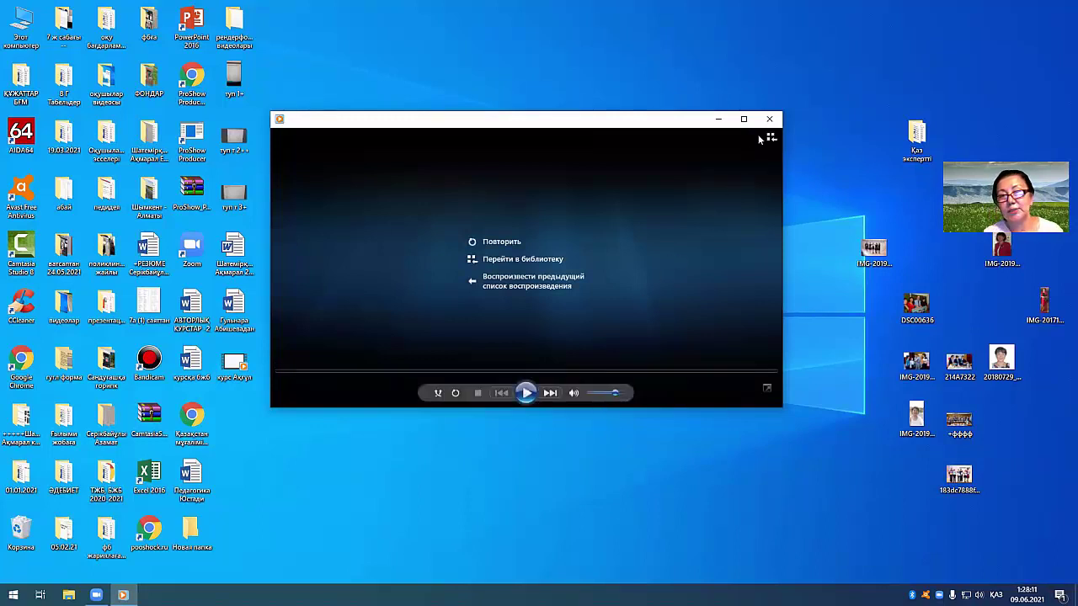